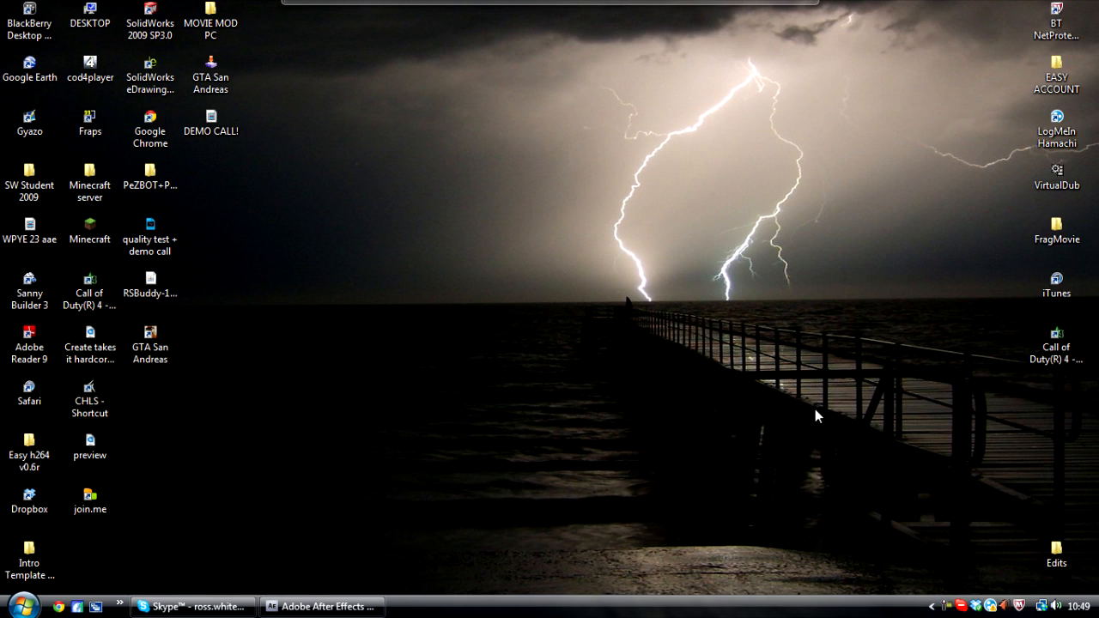
- Switch to After Effects, open the Triple 4 composition and zoom the timeline in around the cut between the two clips
left_click(335, 606)
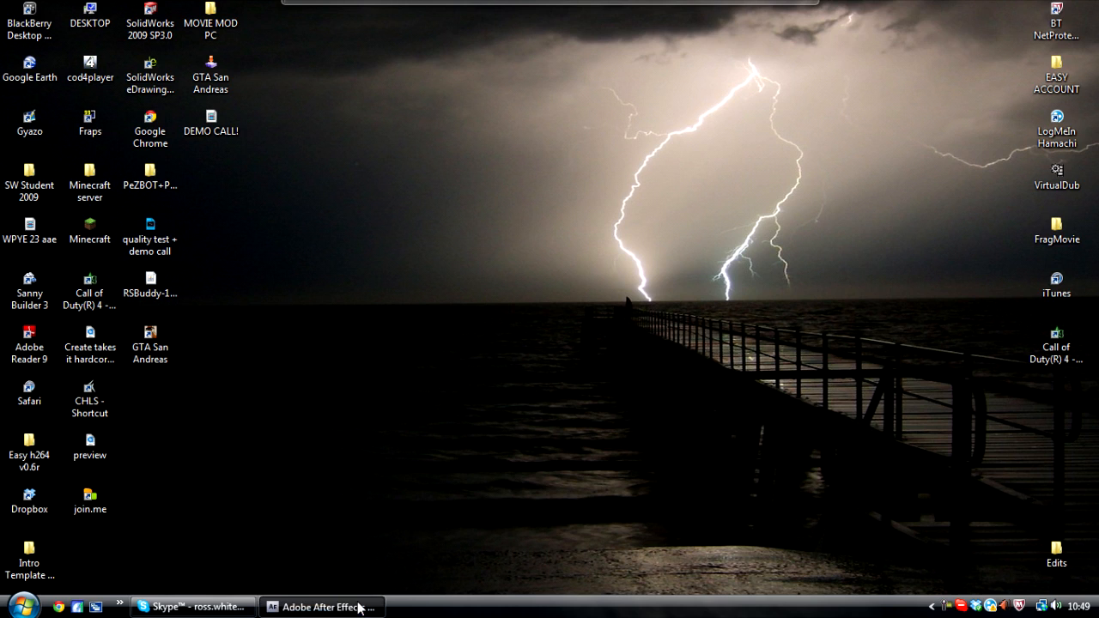
left_click_drag(576, 412, 727, 417)
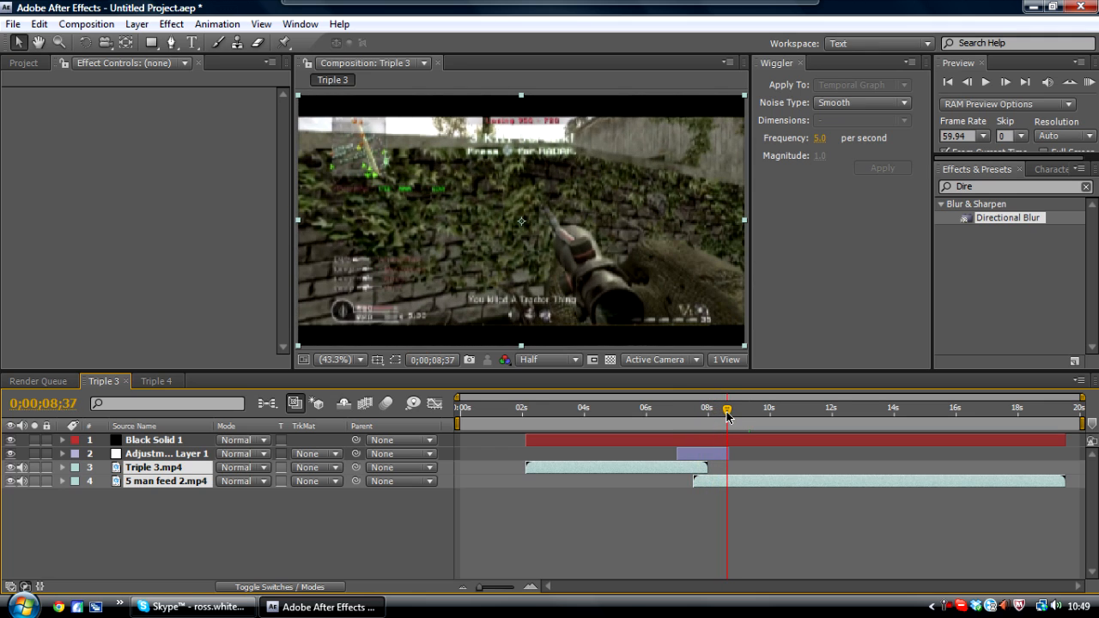
left_click(664, 526)
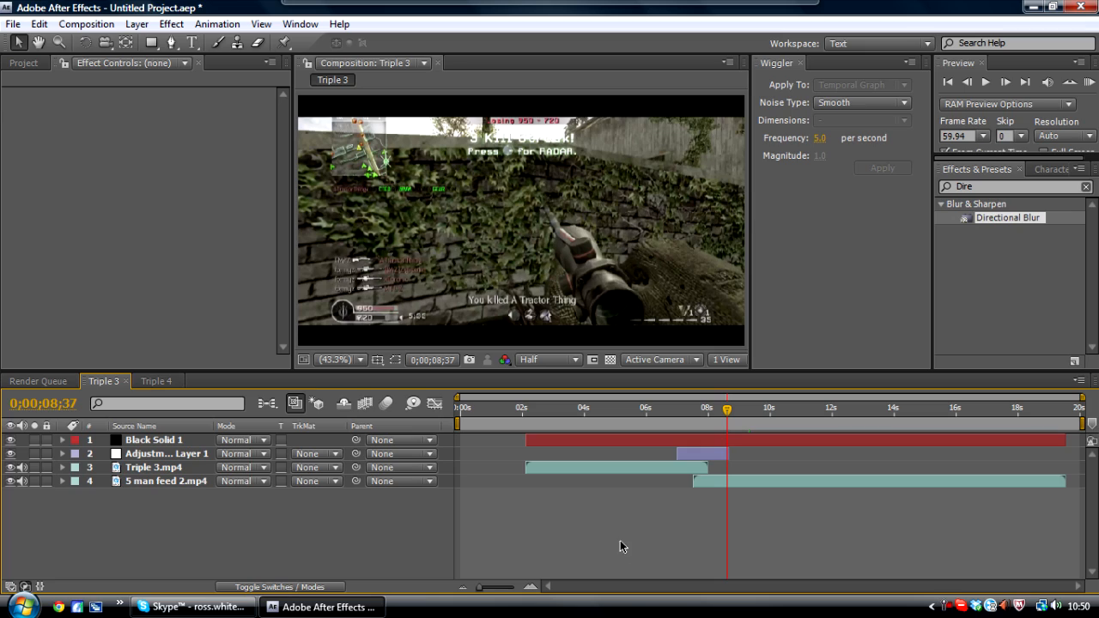
left_click(152, 381)
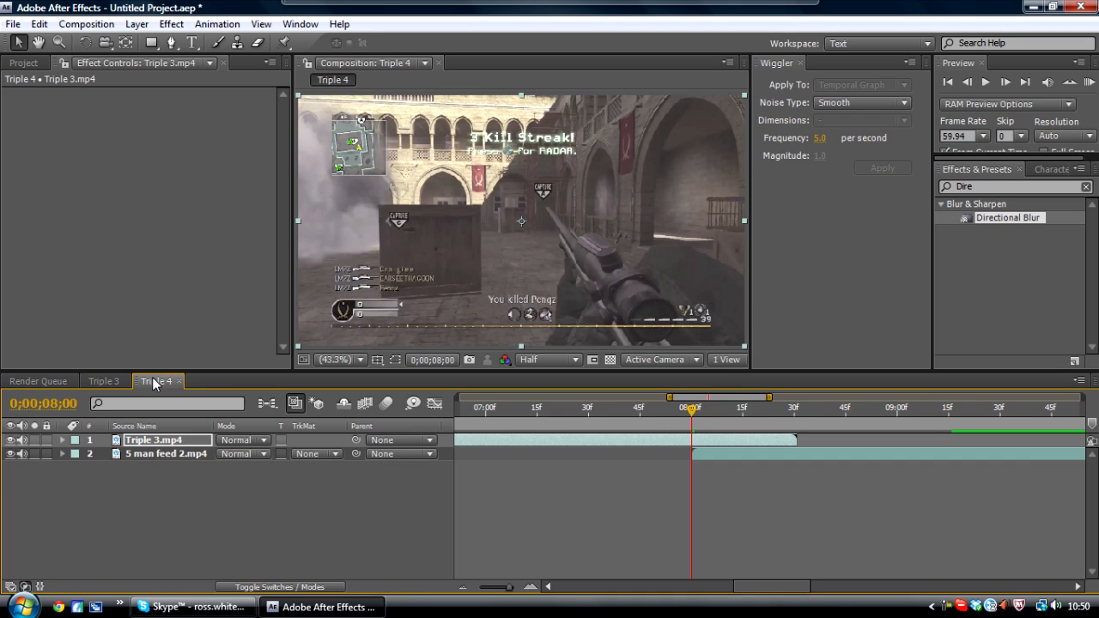
left_click(486, 589)
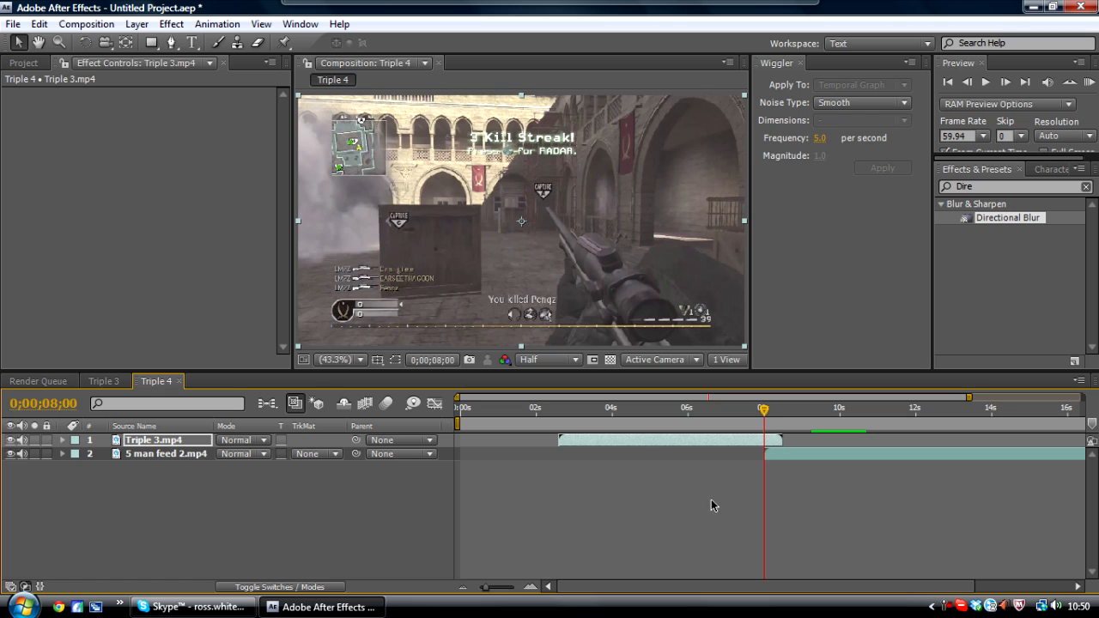
left_click(503, 587)
mouse_move(763, 410)
left_mouse_down()
mouse_move(811, 412)
mouse_move(771, 419)
left_mouse_up()
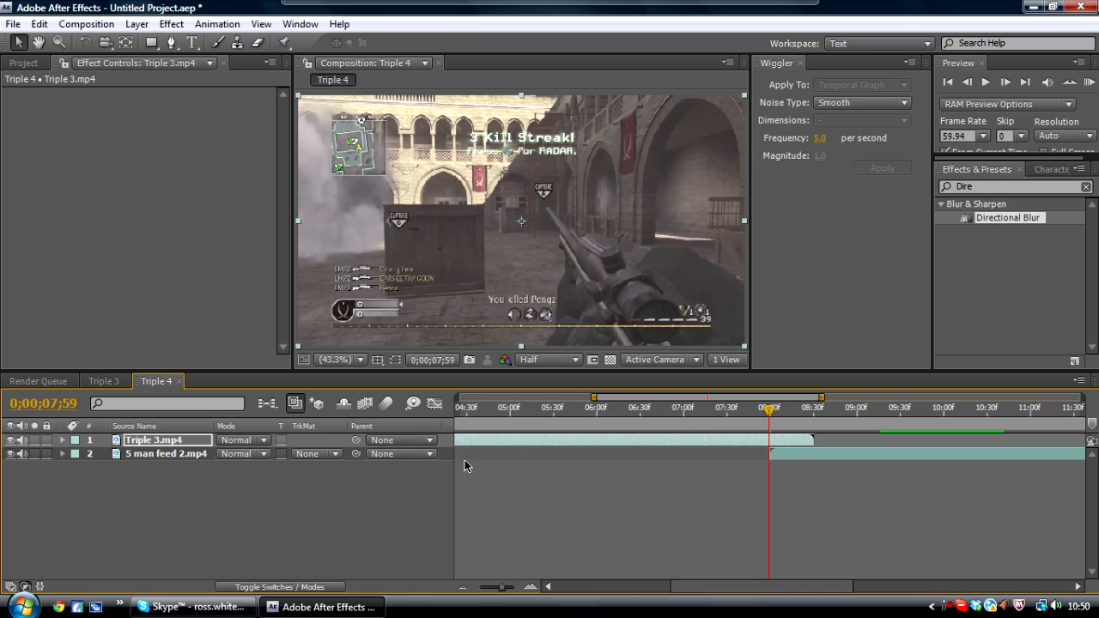
- Fade out Triple 3.mp4 by keyframing its opacity at 100% at 0;00;07;59 and 0% at 0;00;08;30
key("t")
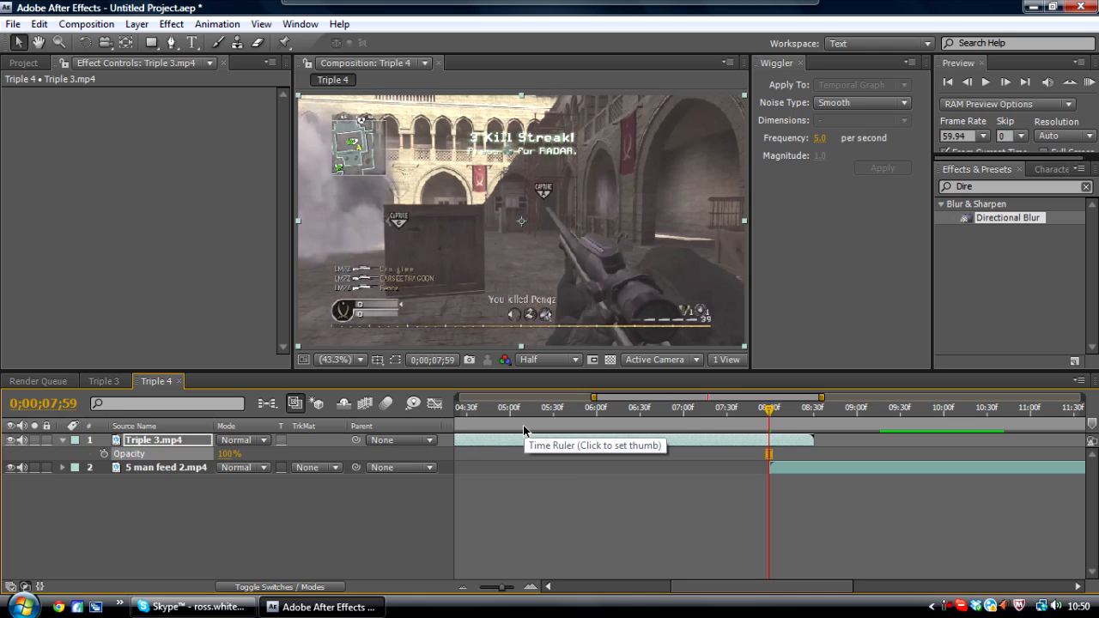
left_click(102, 454)
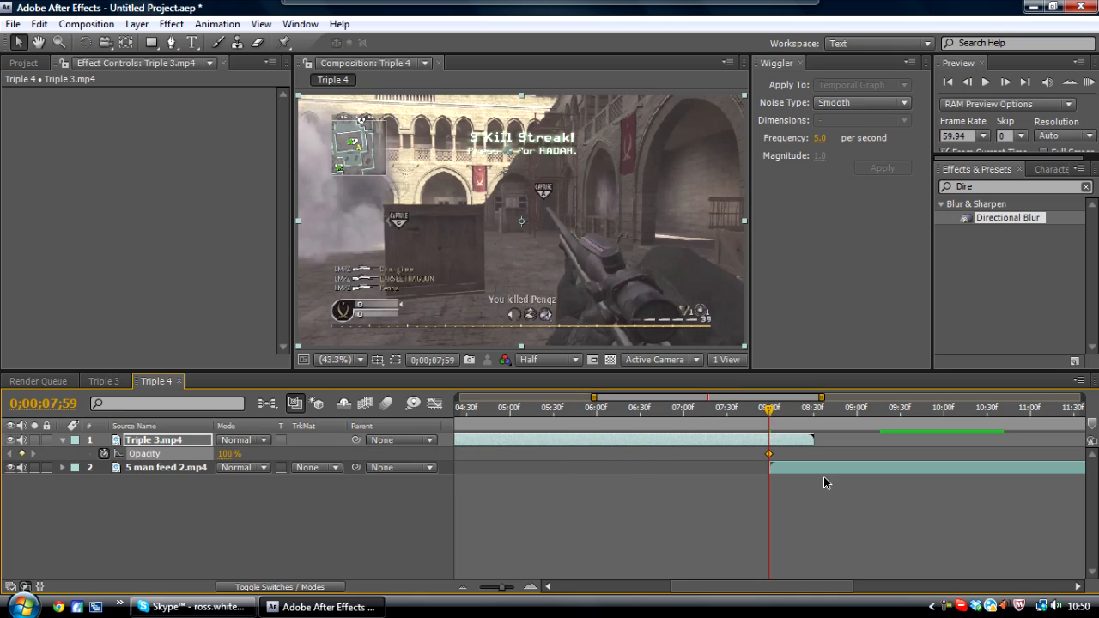
left_click(814, 409)
left_click(228, 457)
type("0")
key("Return")
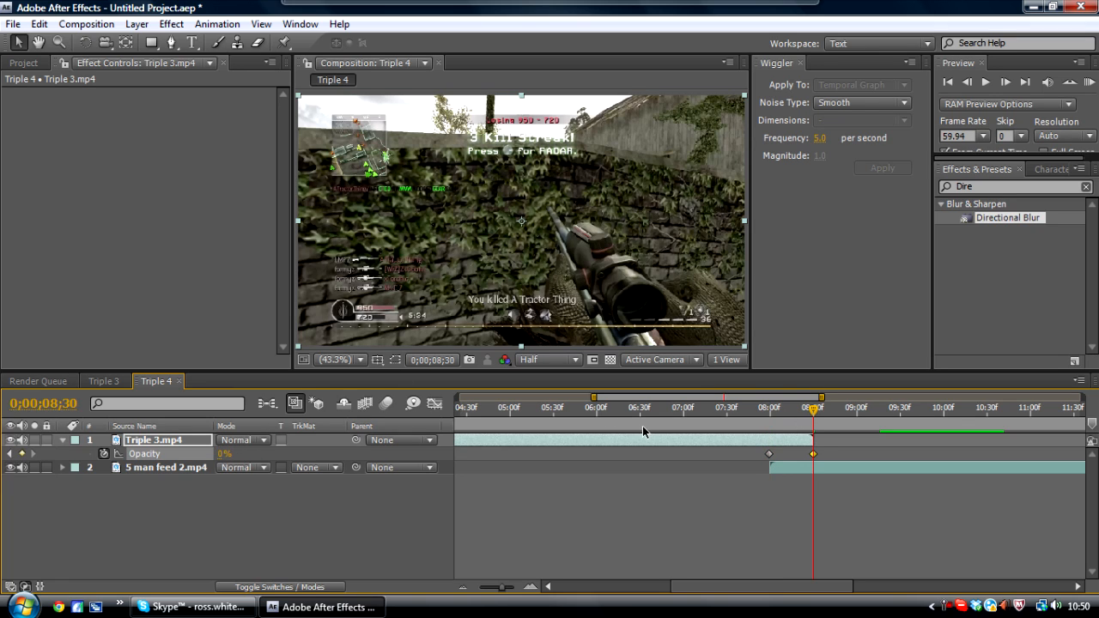
- Collapse the clip's properties and add a new adjustment layer with the time indicator at 0;00;07;30
left_click(774, 409)
mouse_move(778, 409)
left_mouse_down()
mouse_move(807, 411)
mouse_move(782, 415)
mouse_move(810, 421)
mouse_move(775, 416)
mouse_move(808, 425)
mouse_move(766, 420)
left_mouse_up()
left_click(62, 441)
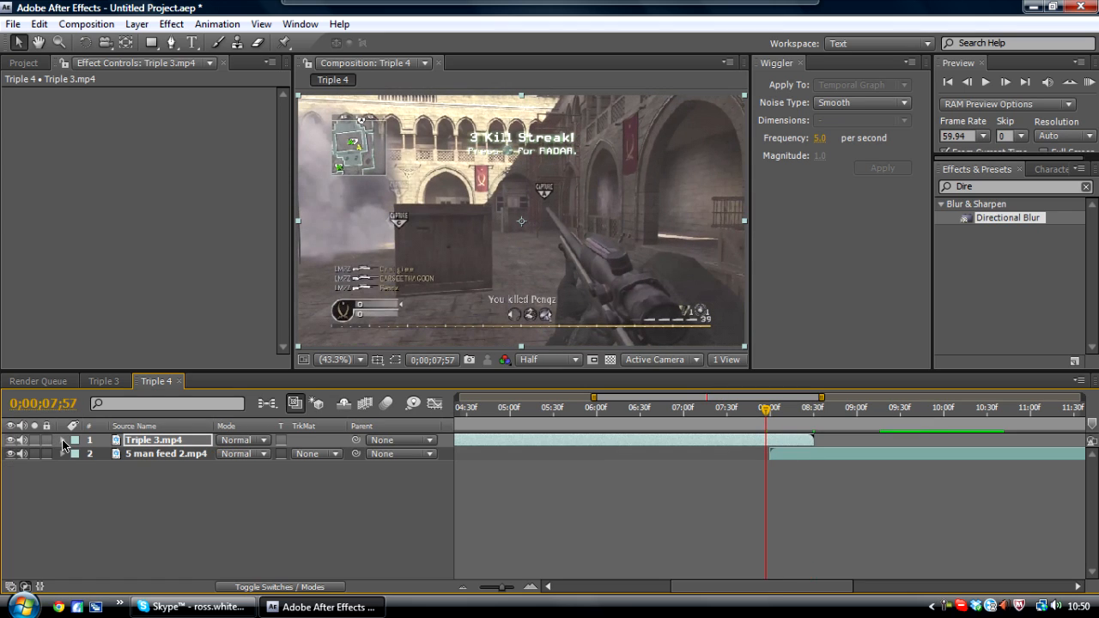
left_click_drag(764, 418, 770, 416)
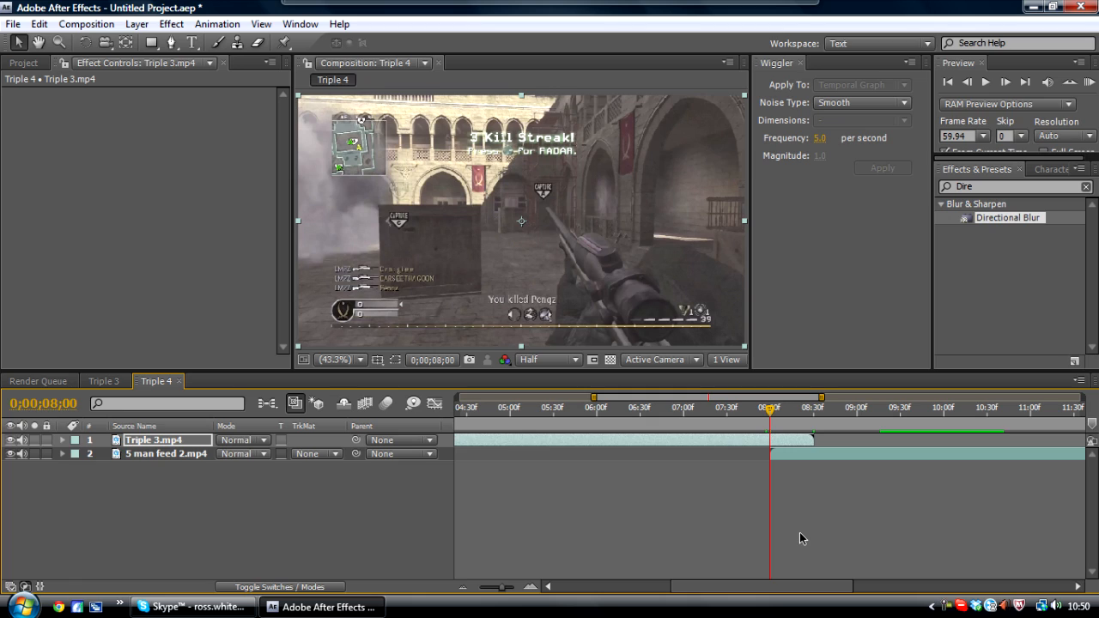
left_click(726, 410)
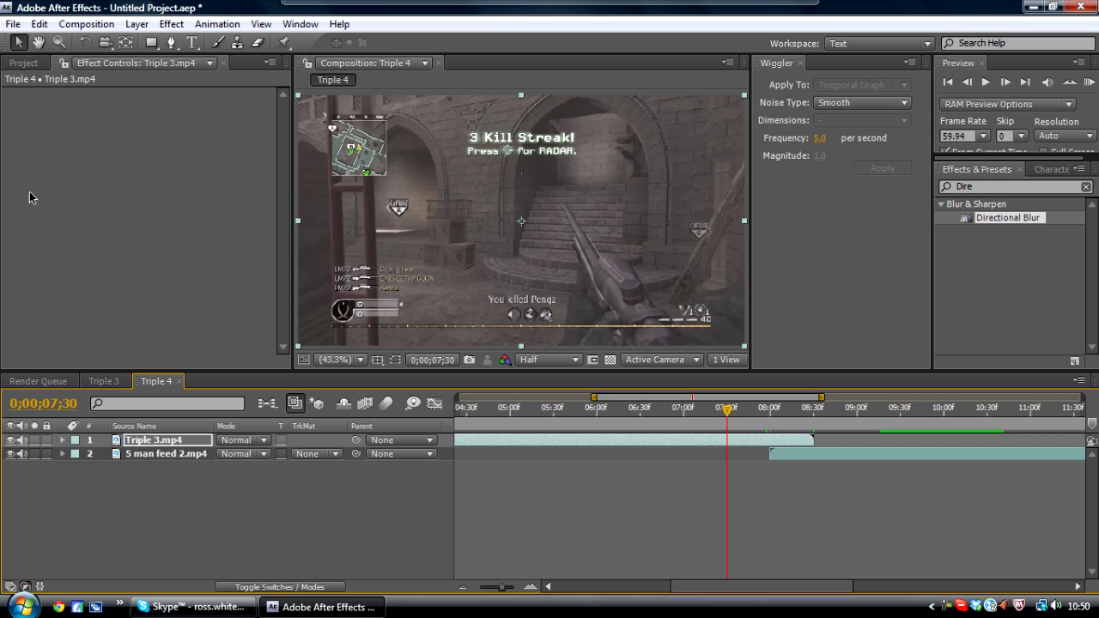
key("ctrl+alt+y")
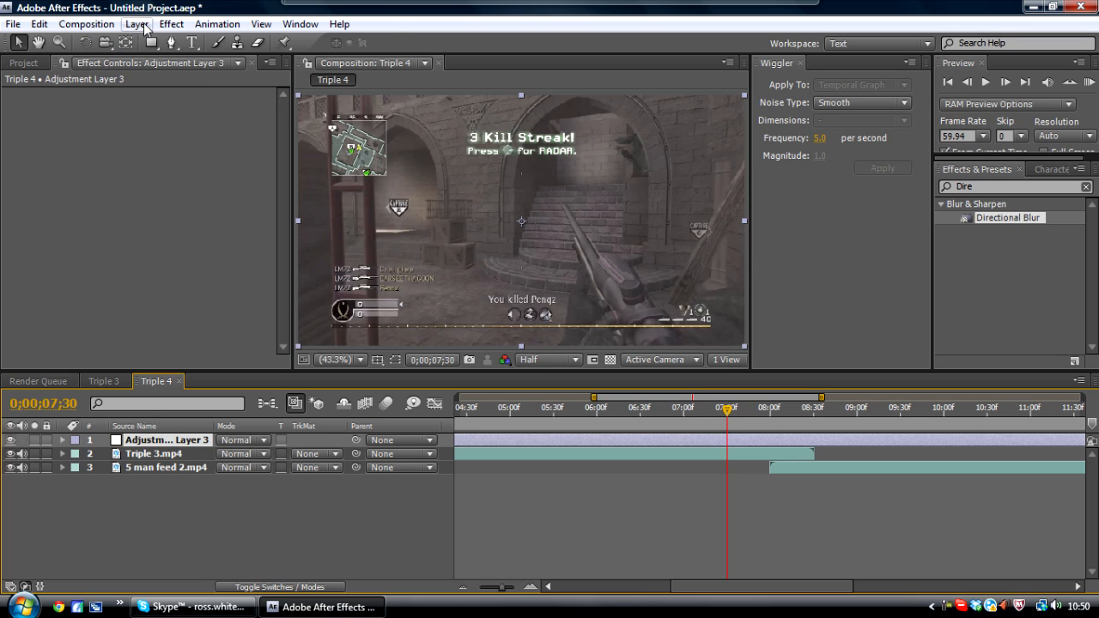
left_click(171, 24)
mouse_move(138, 24)
mouse_move(227, 47)
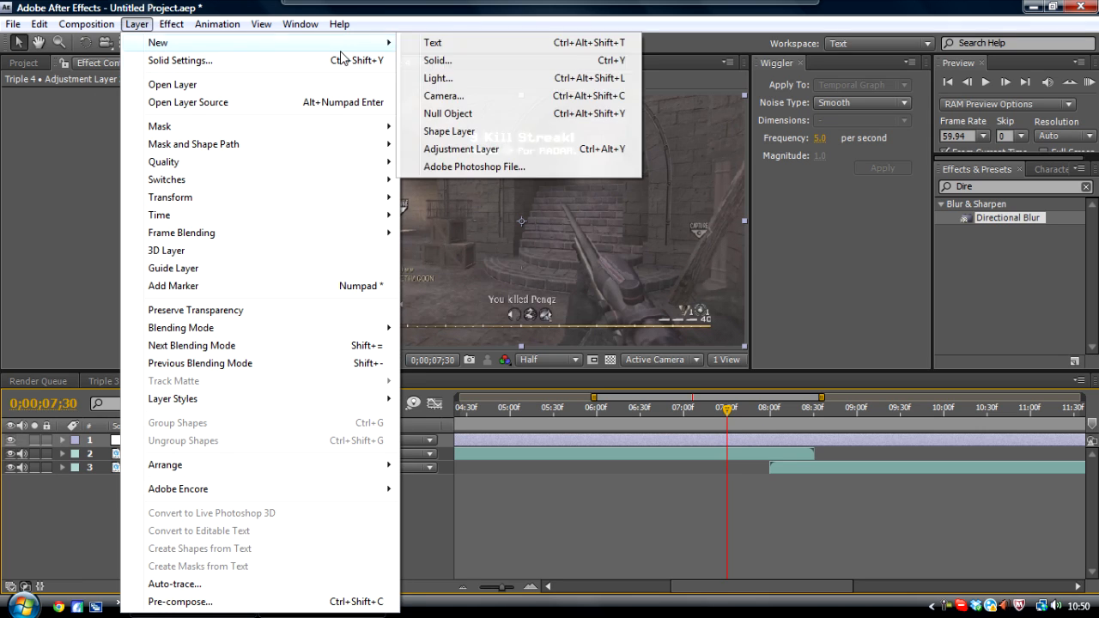
left_click(727, 413)
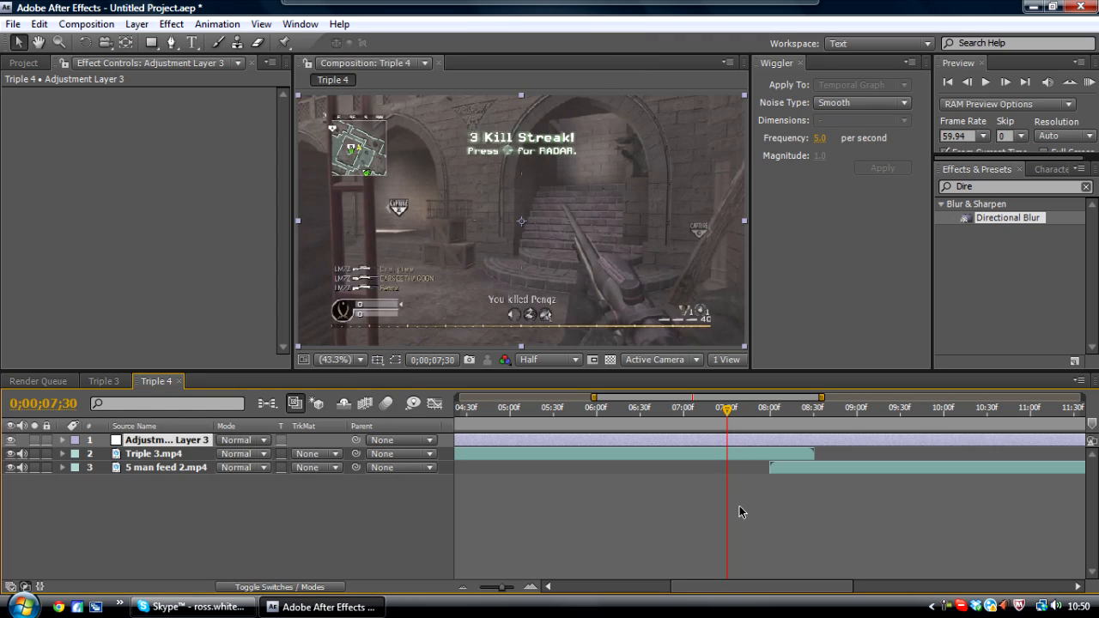
- Trim the adjustment layer to start at 0;00;07;30 and end at 0;00;09;00
key("alt+bracketleft")
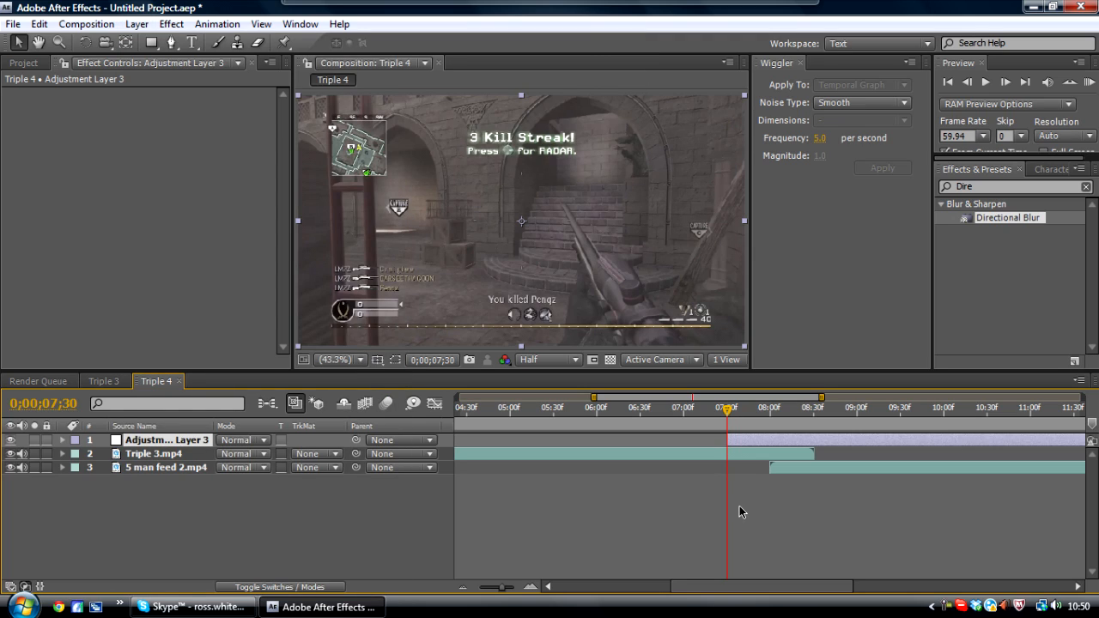
left_click(814, 412)
left_click_drag(813, 415, 856, 416)
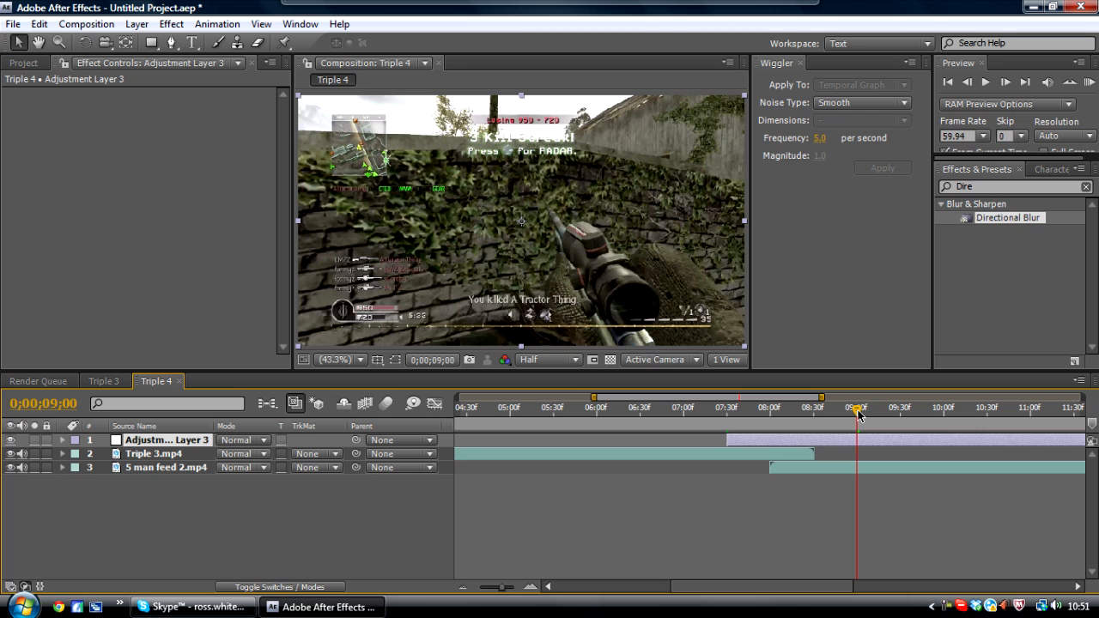
key("alt+]")
- Search the effects for Offset and apply it to the adjustment layer
left_click_drag(735, 416, 861, 417)
left_click_drag(985, 187, 926, 194)
type("Offes")
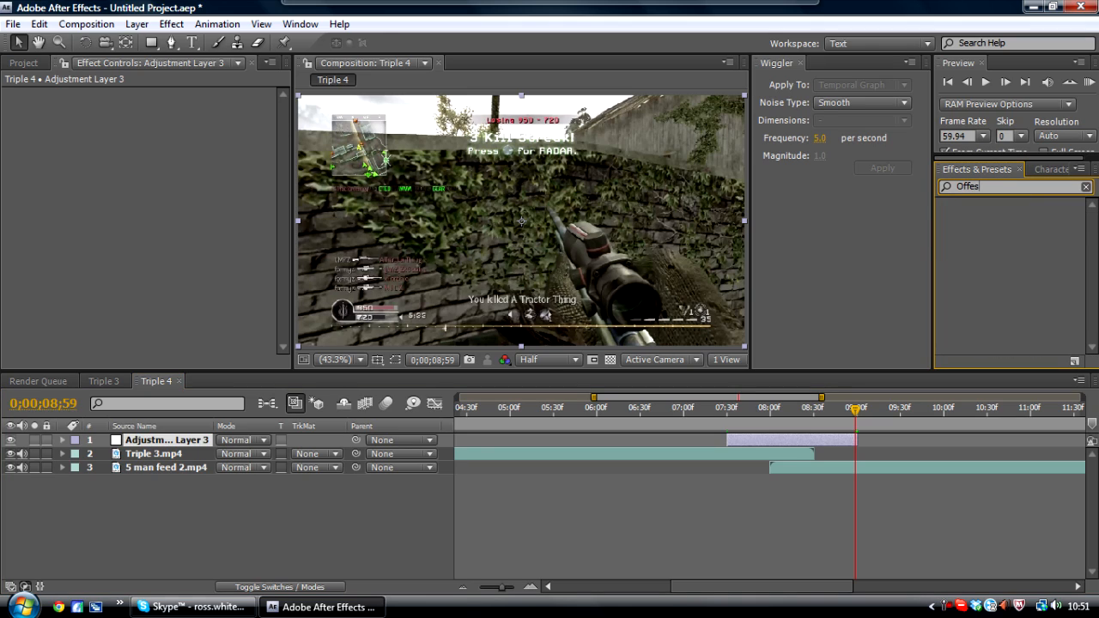
type("t")
key("BackSpace")
key("BackSpace")
key("BackSpace")
key("BackSpace")
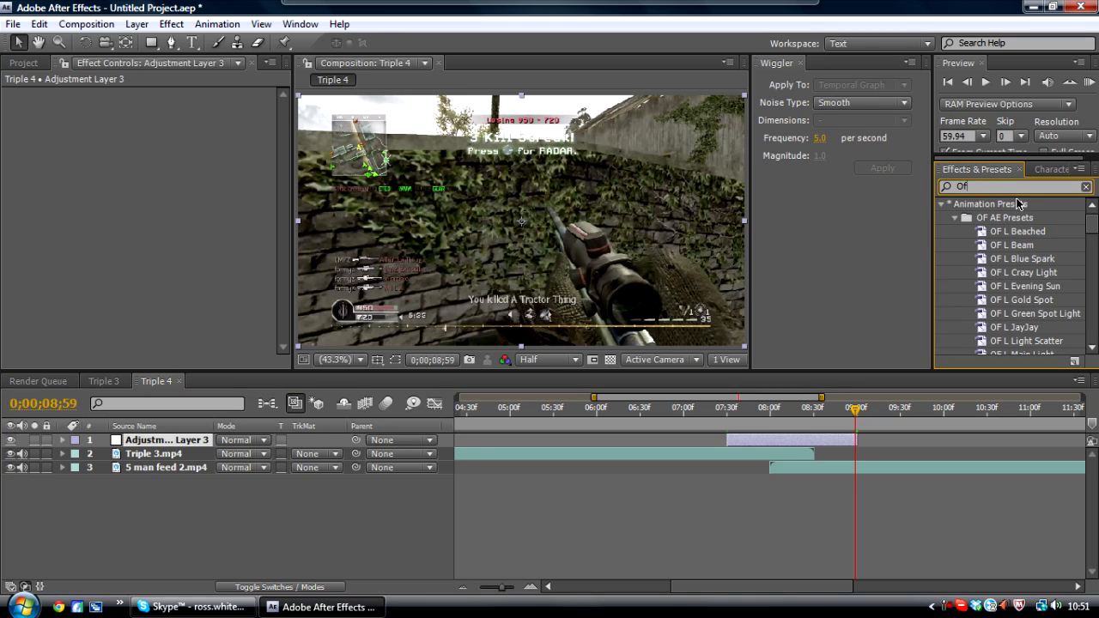
type("f")
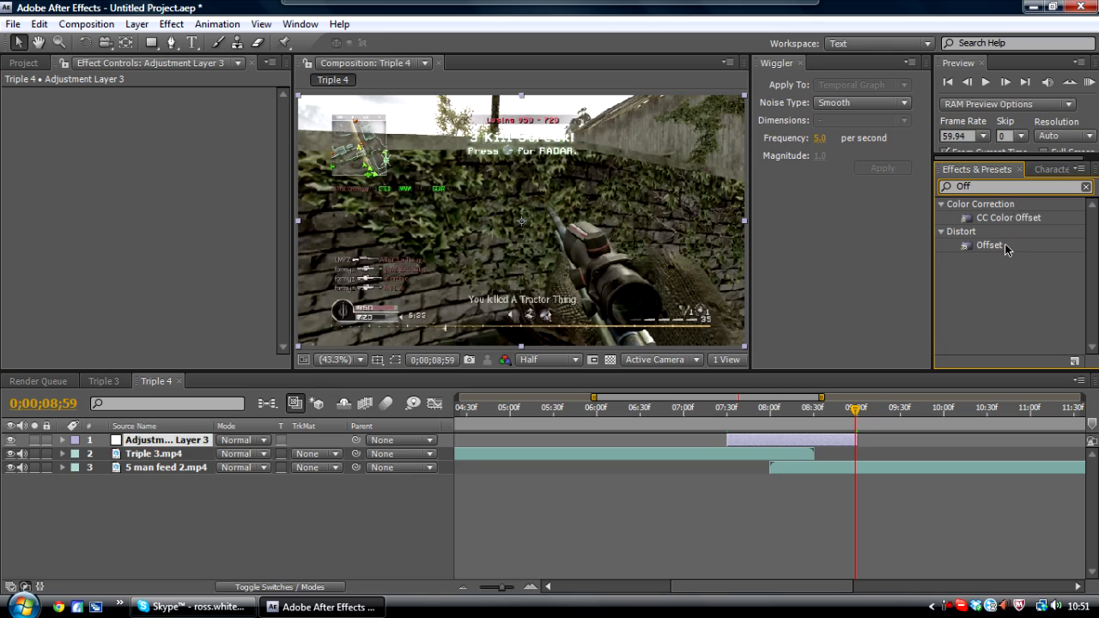
left_click_drag(989, 246, 763, 441)
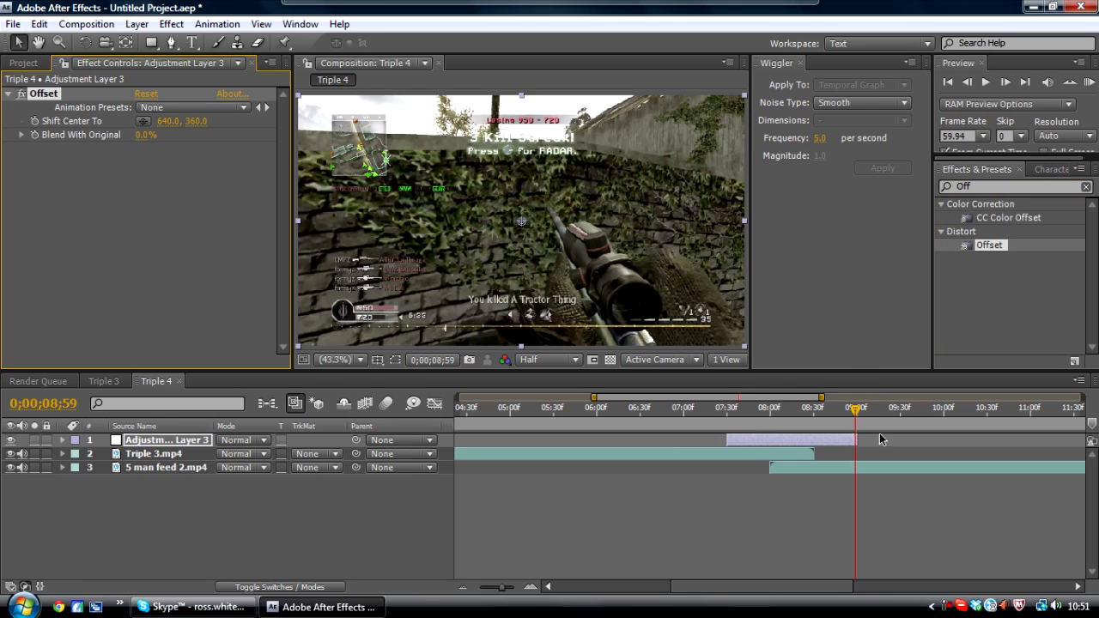
- Set a Shift Center To keyframe at 0;00;09;00, then move the time indicator to 0;00;07;30
left_click(858, 412)
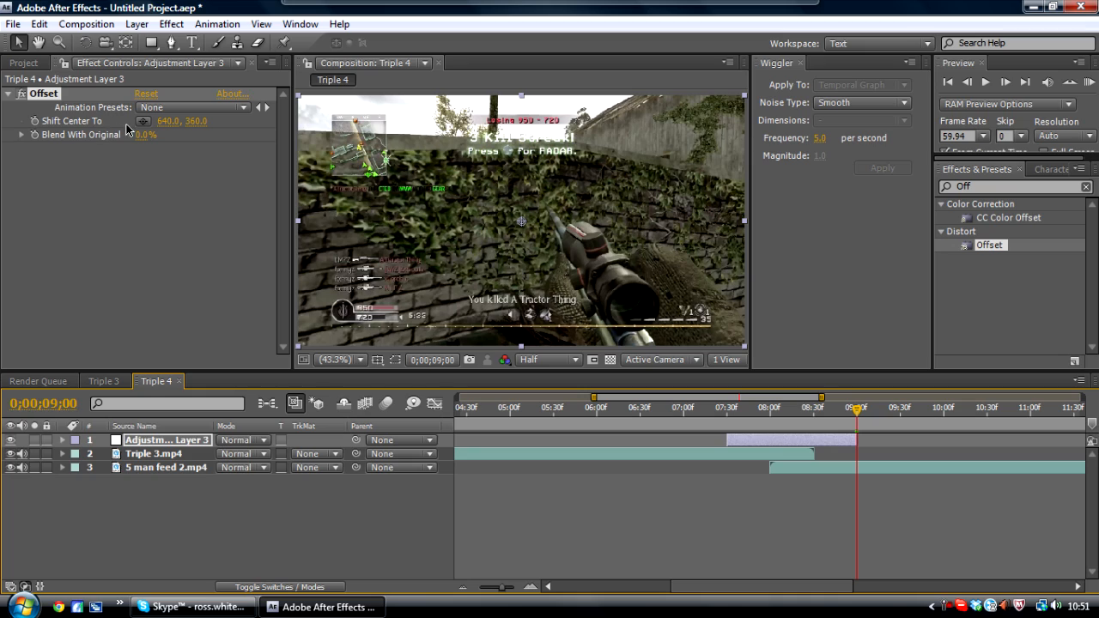
left_click(36, 123)
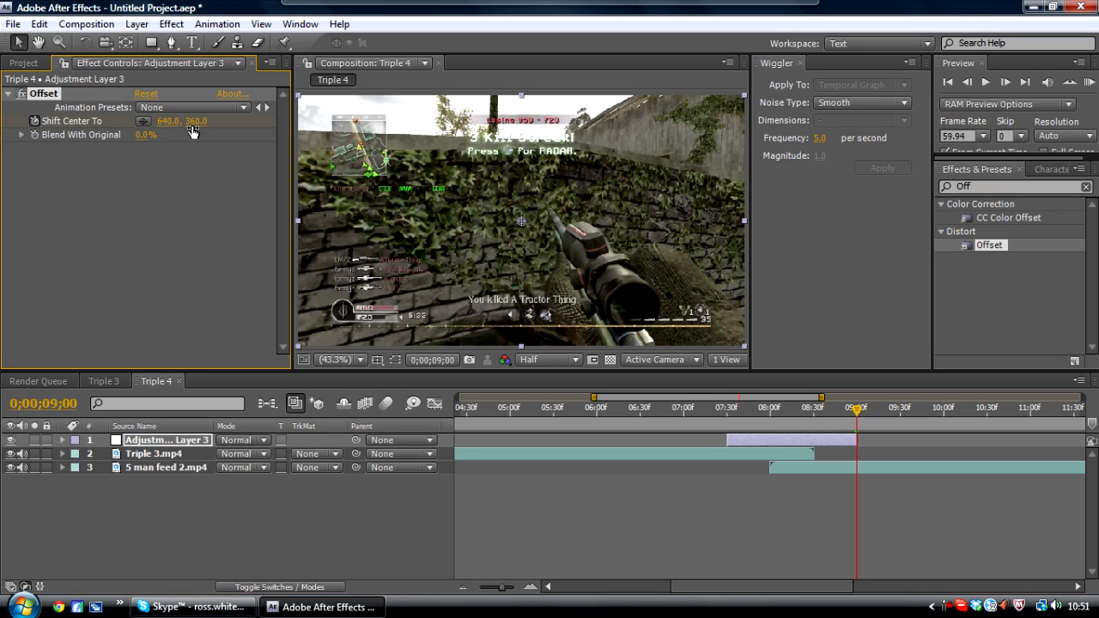
left_click(728, 412)
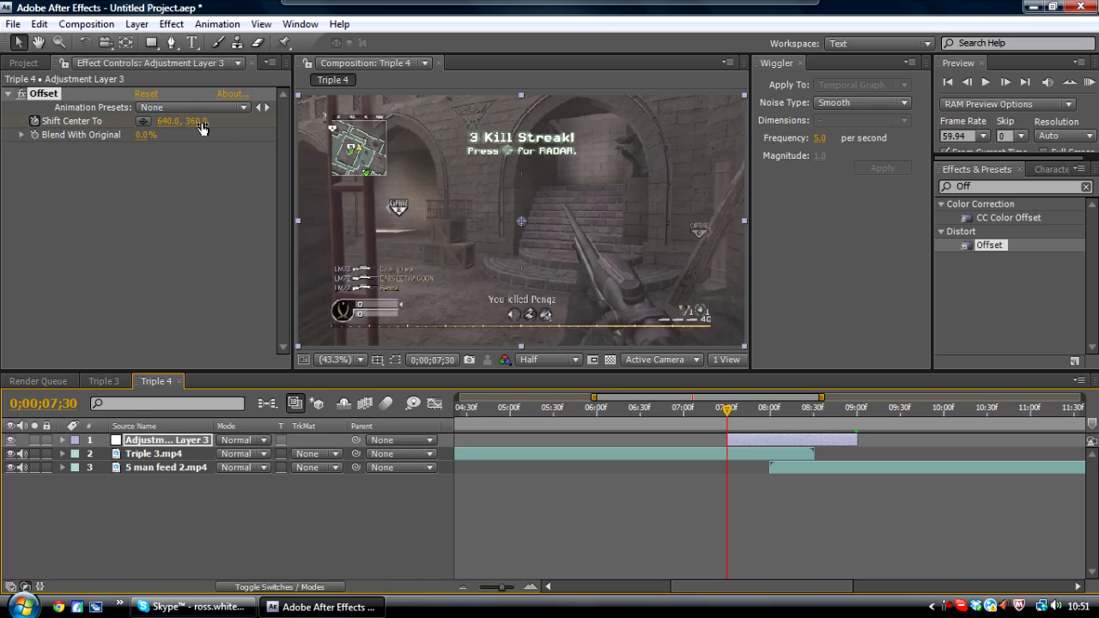
left_click(199, 168)
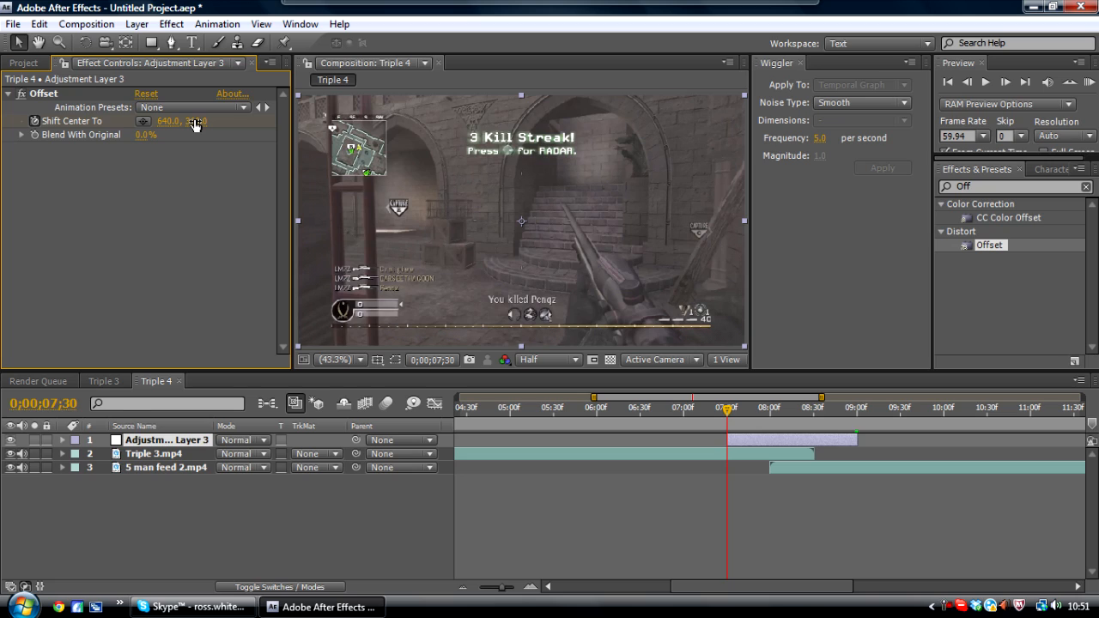
- Open Calculator from the Start menu to work out the vertical offset value, then minimize it
left_click(22, 606)
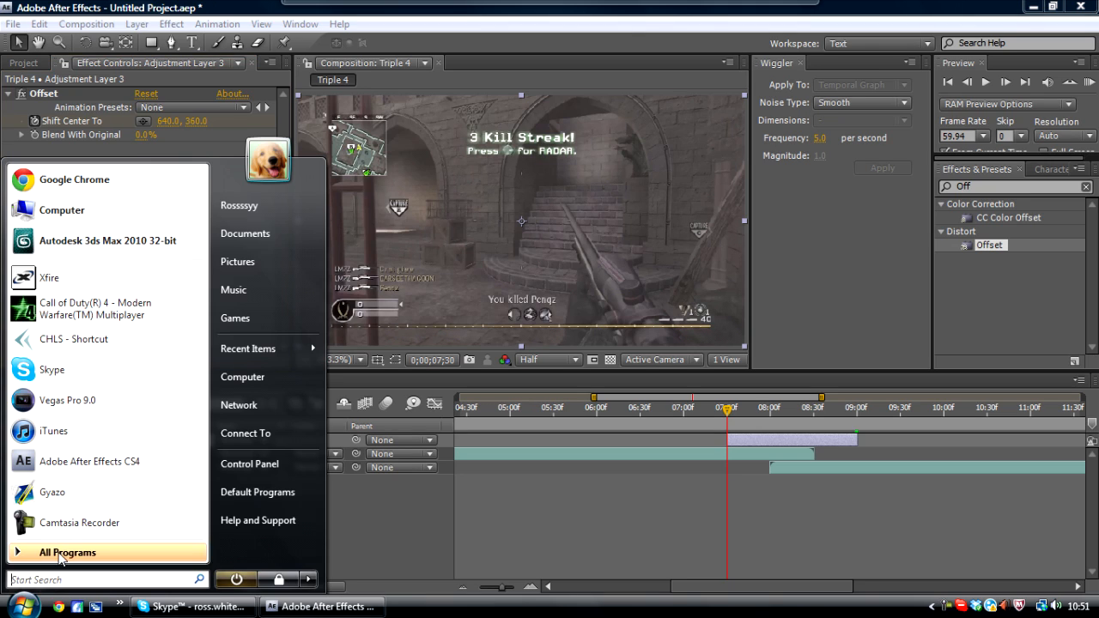
type("calc")
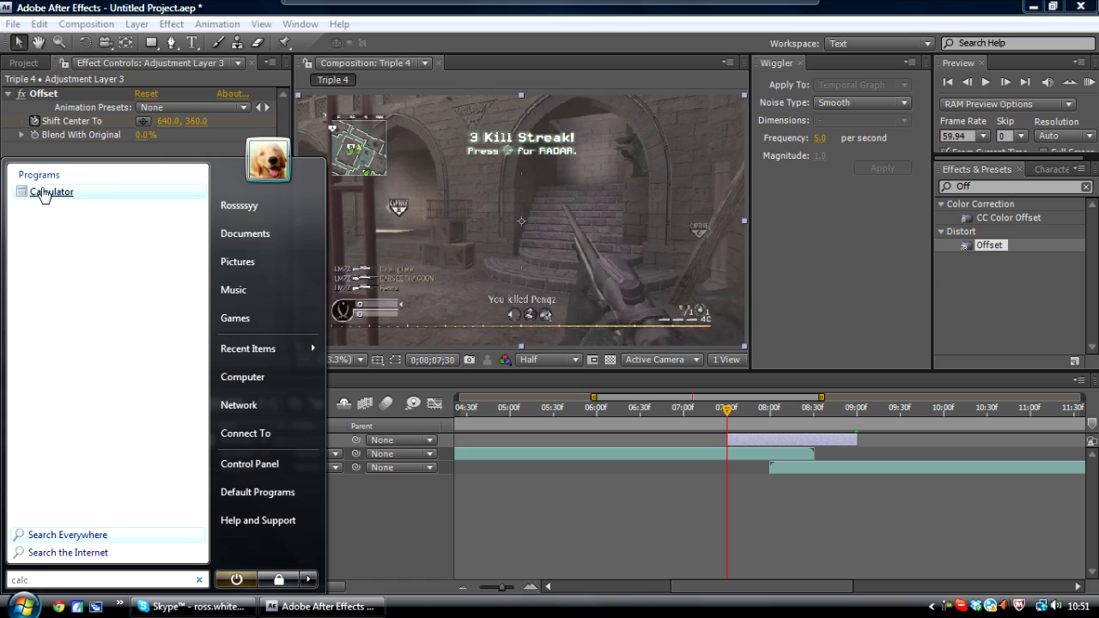
left_click(48, 192)
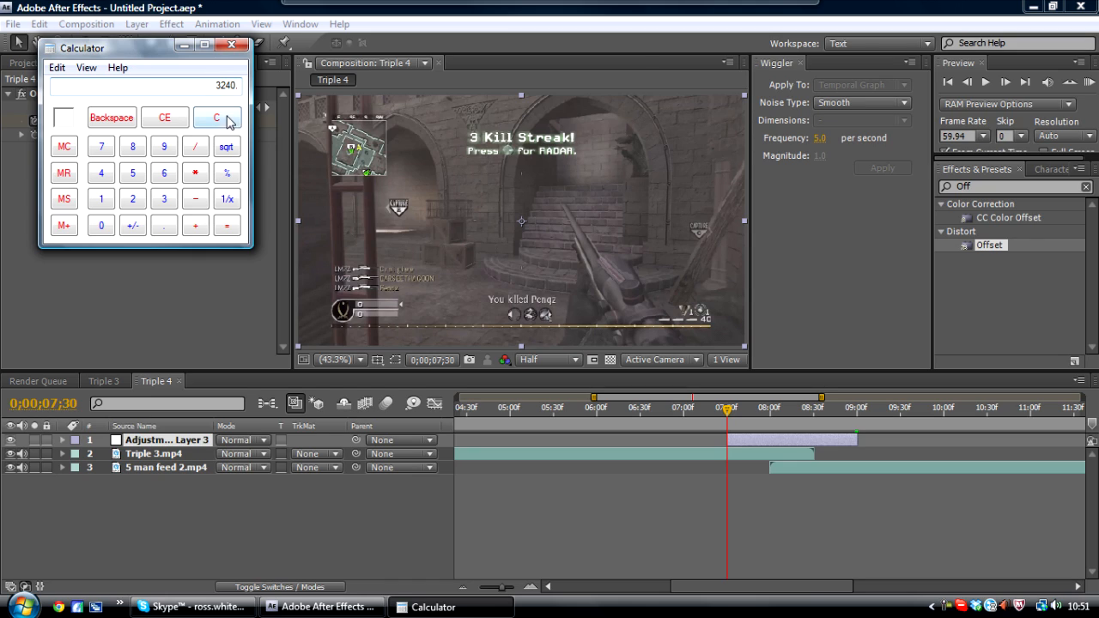
left_click(209, 7)
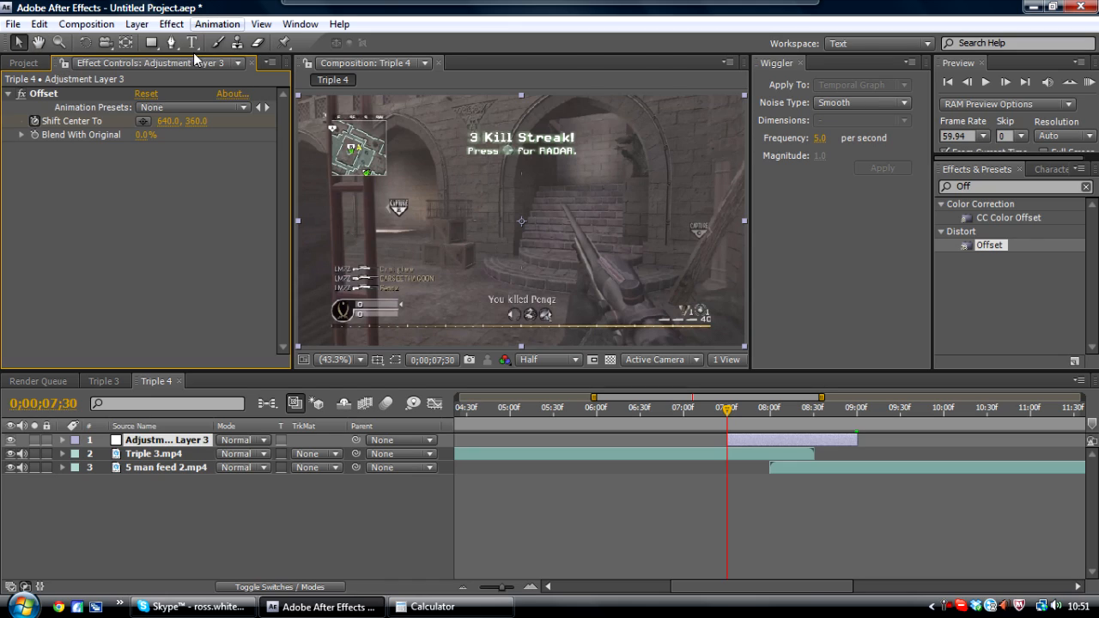
- Set Shift Center To to 640.0, 3240.0 at 0;00;07;30
left_click(188, 123)
type("3240")
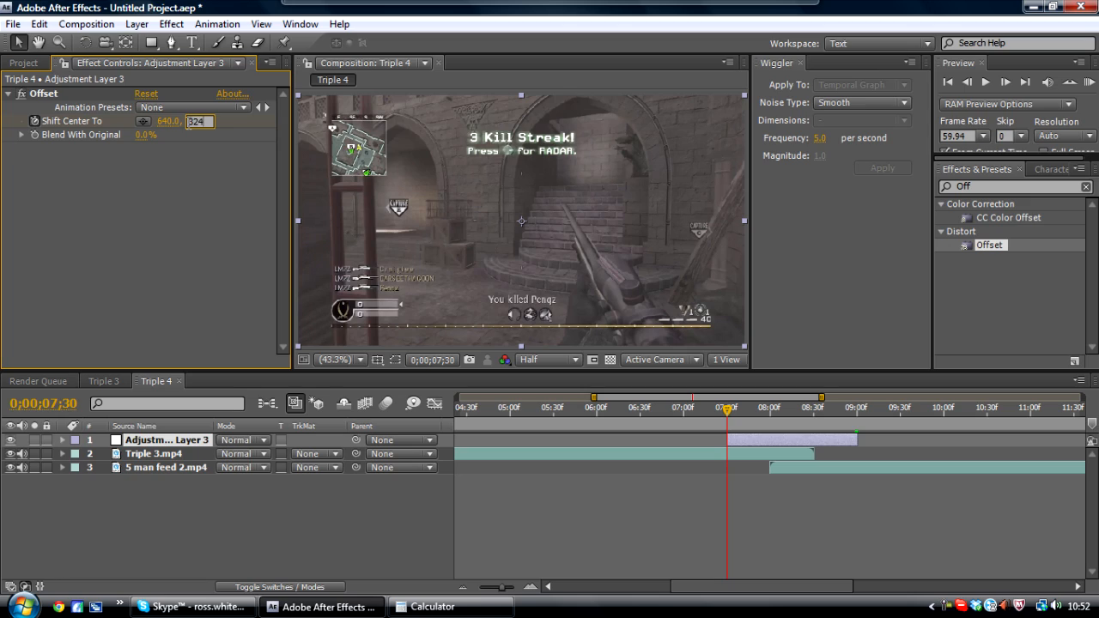
key("Return")
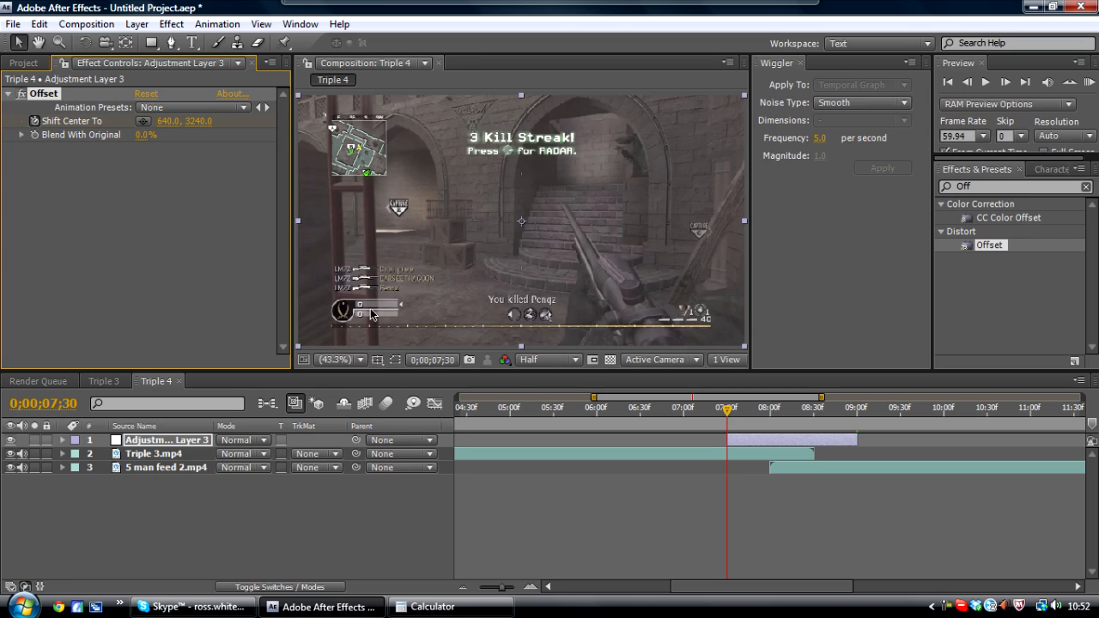
mouse_move(730, 413)
left_mouse_down()
mouse_move(838, 409)
mouse_move(782, 429)
mouse_move(729, 425)
left_mouse_up()
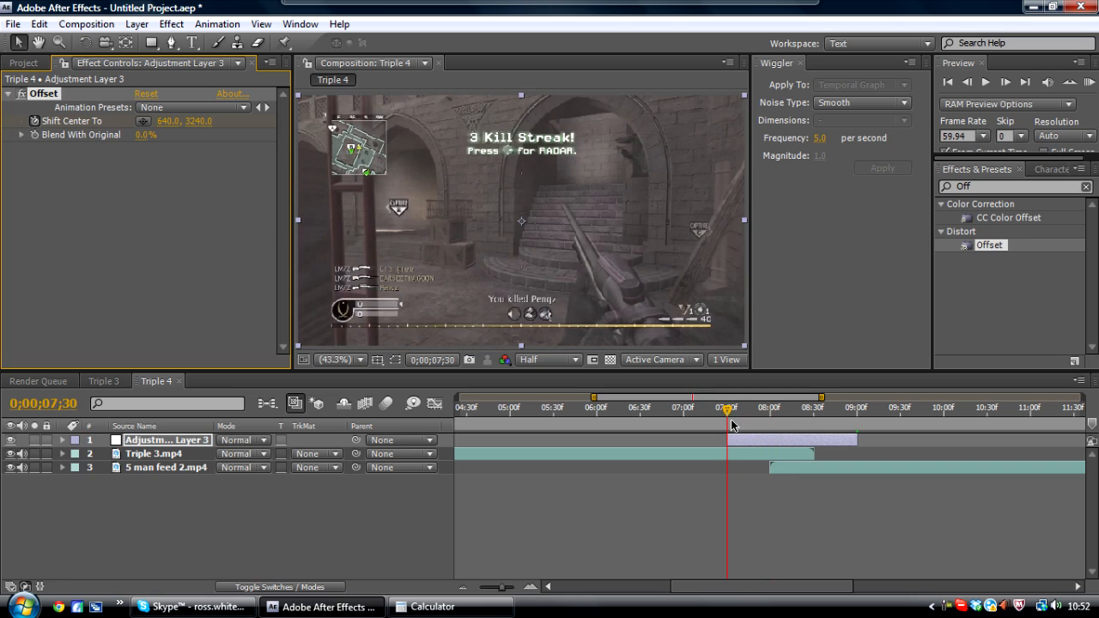
- Collapse the Offset effect, apply Directional Blur to the adjustment layer, and reveal the layer's keyframed properties
left_click(9, 96)
key("ctrl+5")
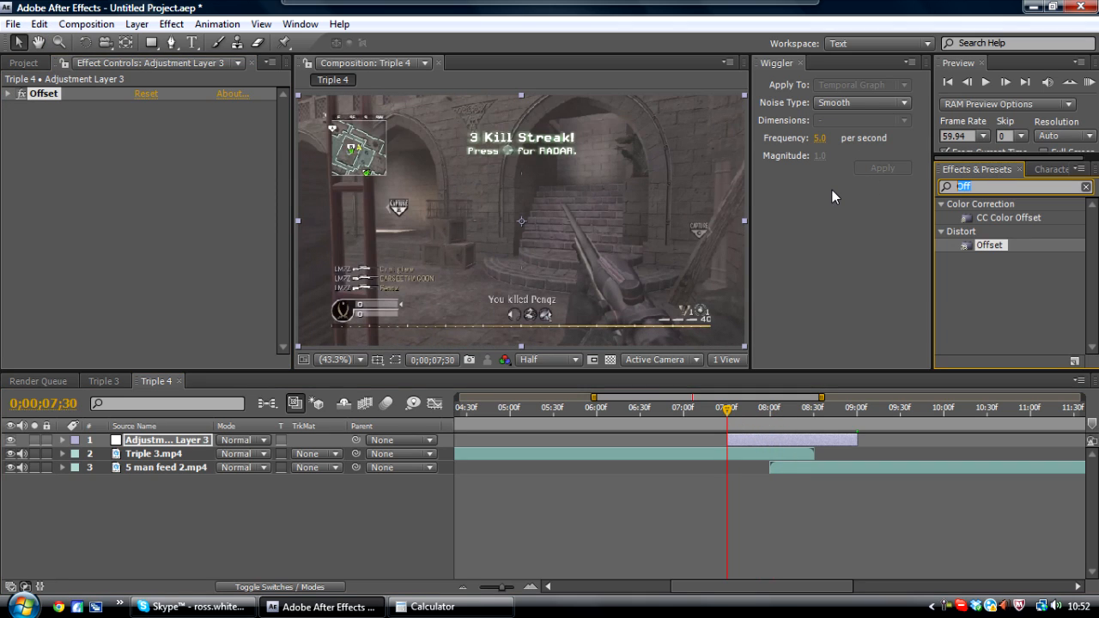
type("directional bl")
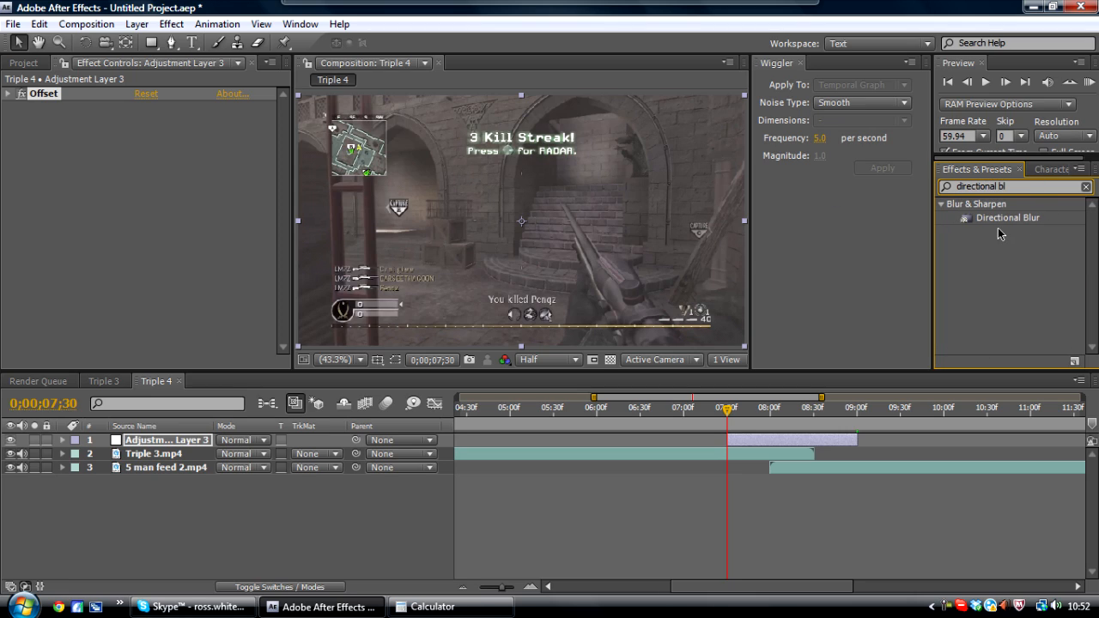
left_click_drag(1000, 218, 757, 438)
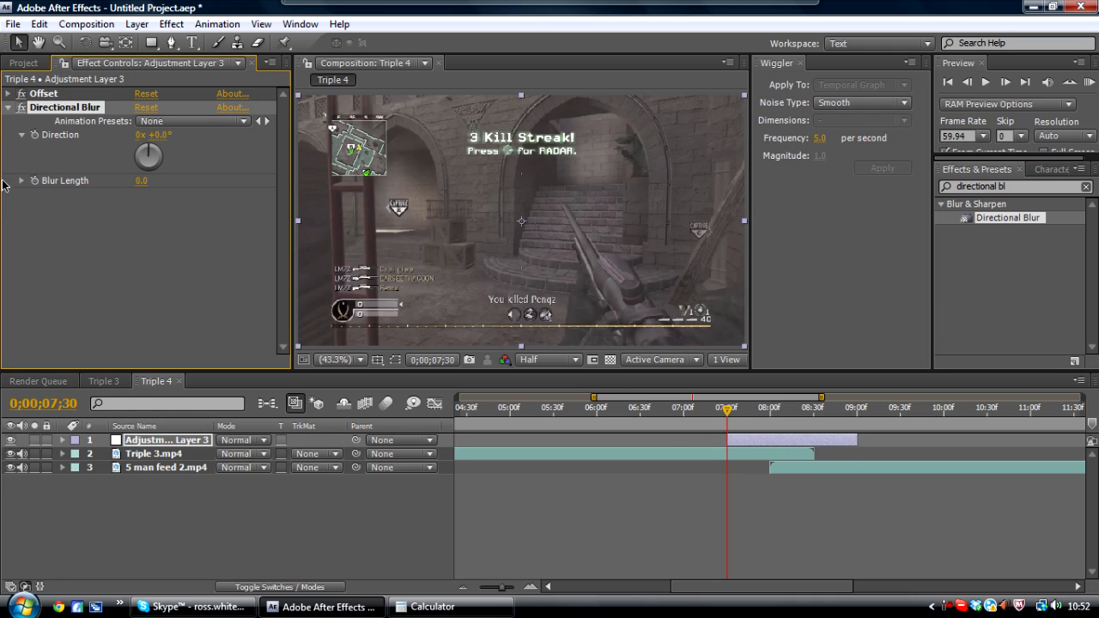
key("u")
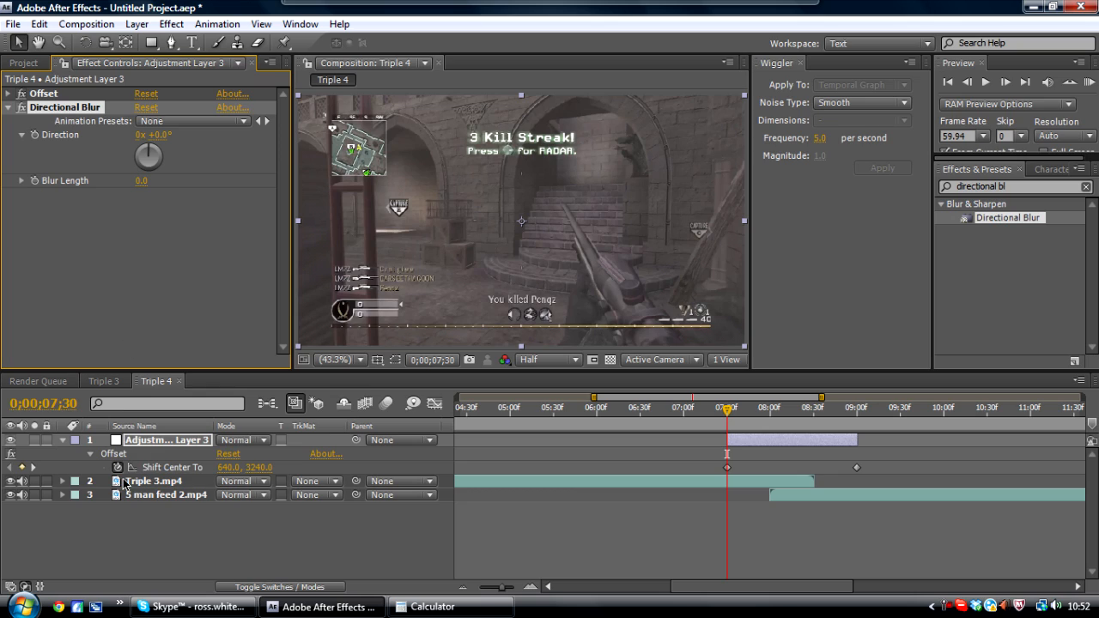
- Add Blur Length keyframes of 0 at 0;00;07;30 and at 0;00;09;00 on the adjustment layer
left_click(35, 181)
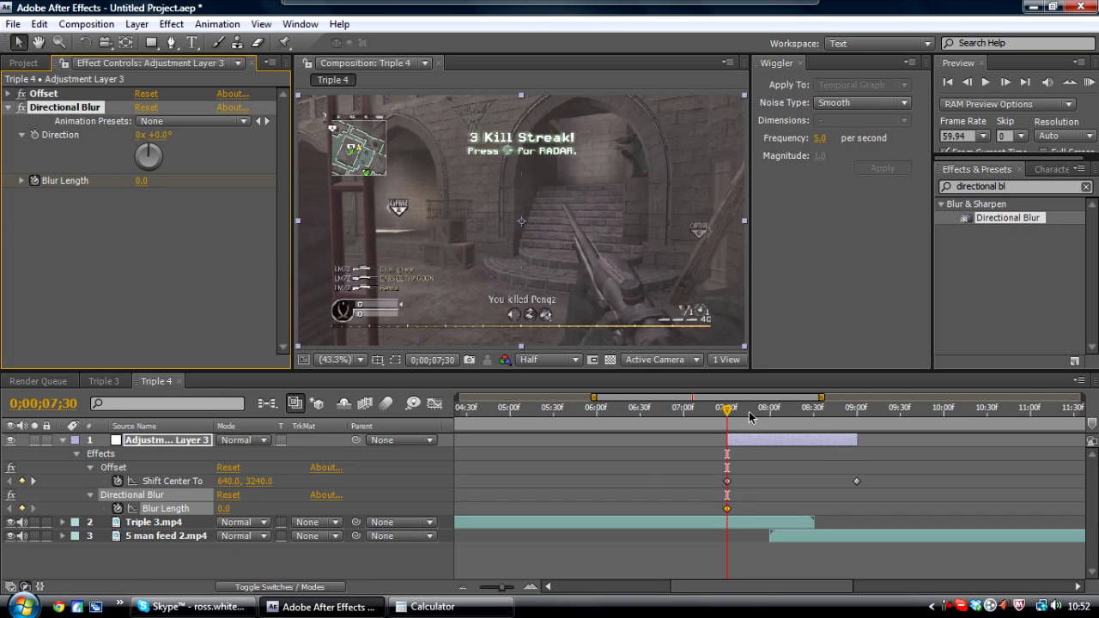
left_click(863, 412)
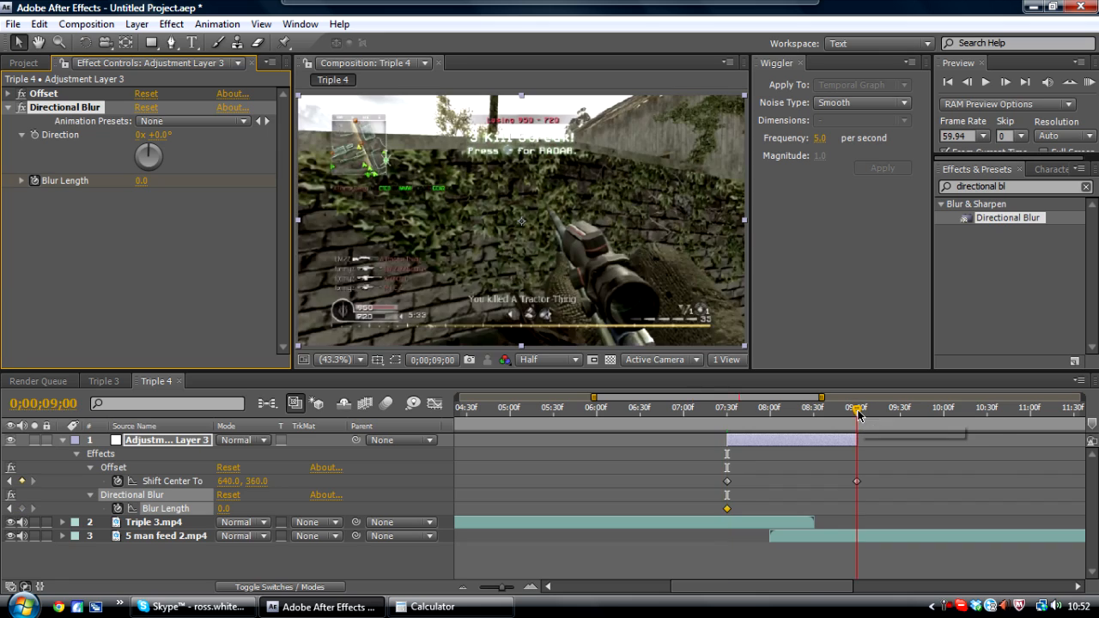
left_click(21, 508)
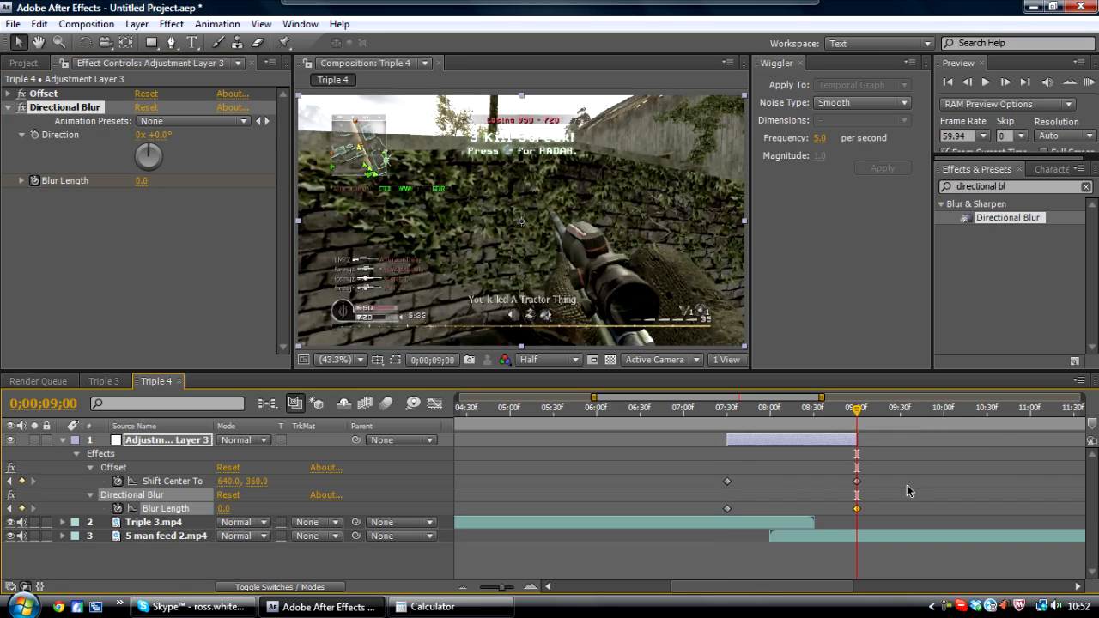
- Set Blur Length to 30.0 at 0;00;08;15
left_click(796, 414)
left_click_drag(796, 415, 791, 415)
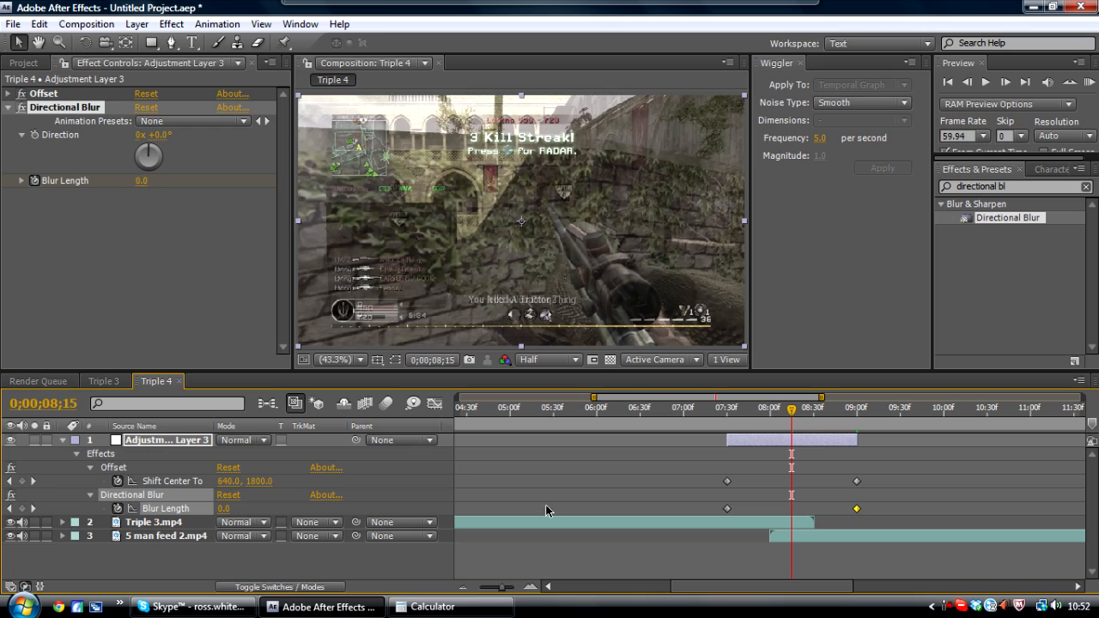
left_click(221, 510)
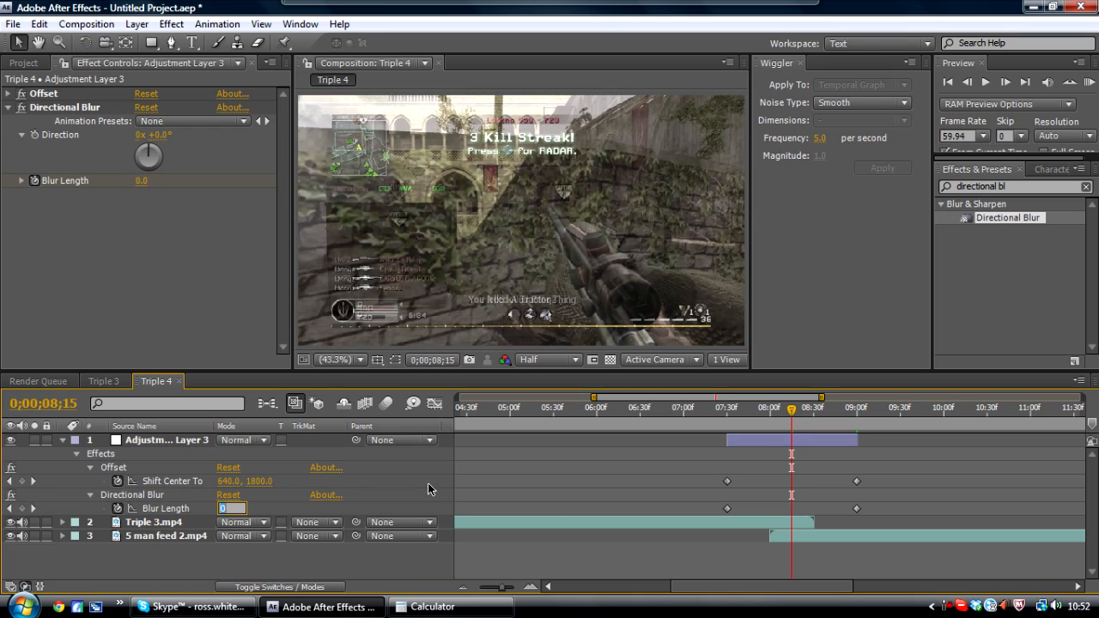
key("Return")
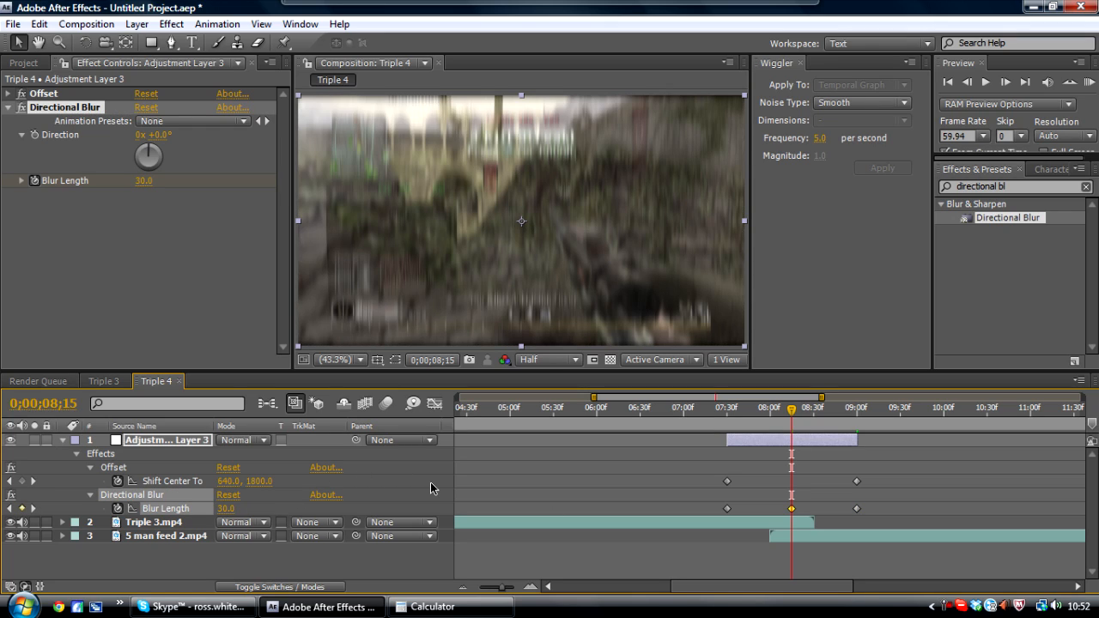
- Scrub the time indicator across the adjustment layer to preview the blur transition
left_click(7, 107)
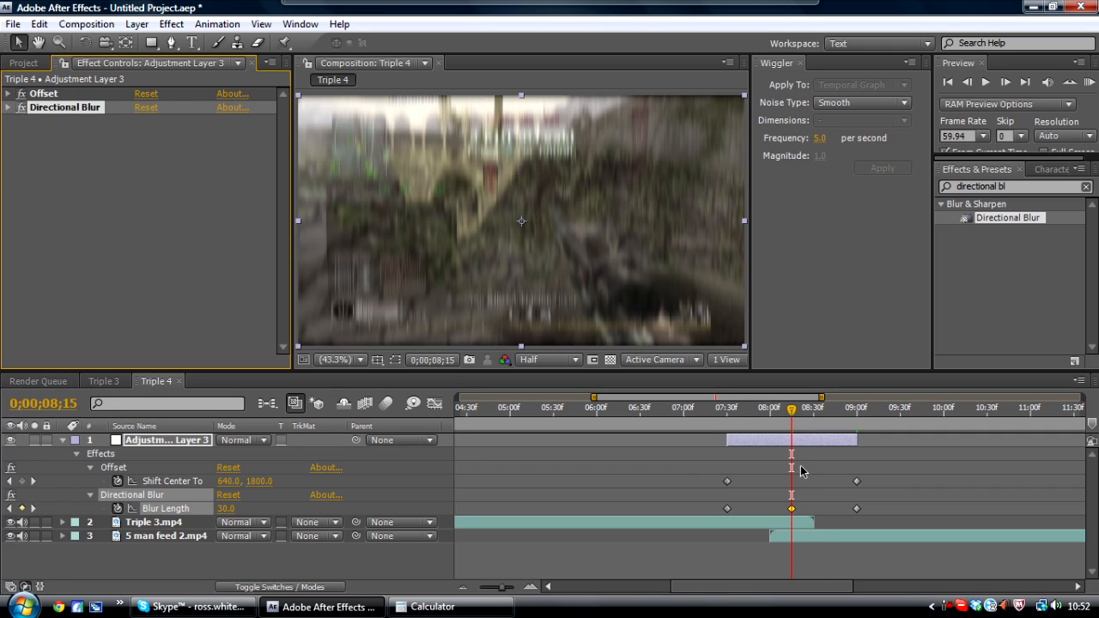
left_click(527, 360)
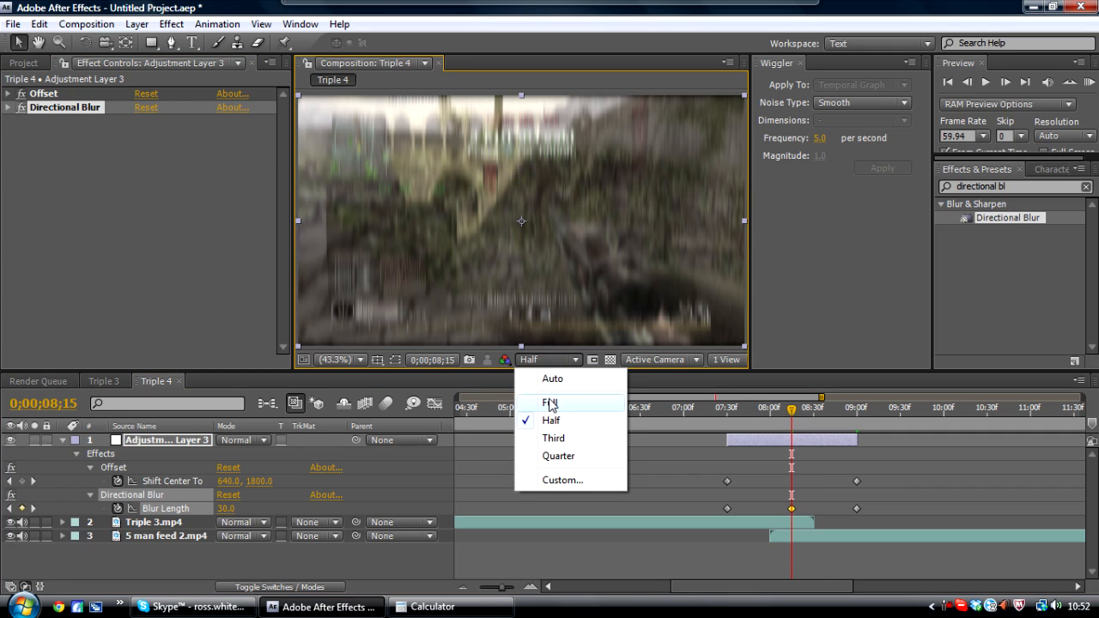
left_click(549, 360)
left_click_drag(730, 409, 771, 409)
left_click_drag(825, 407, 725, 412)
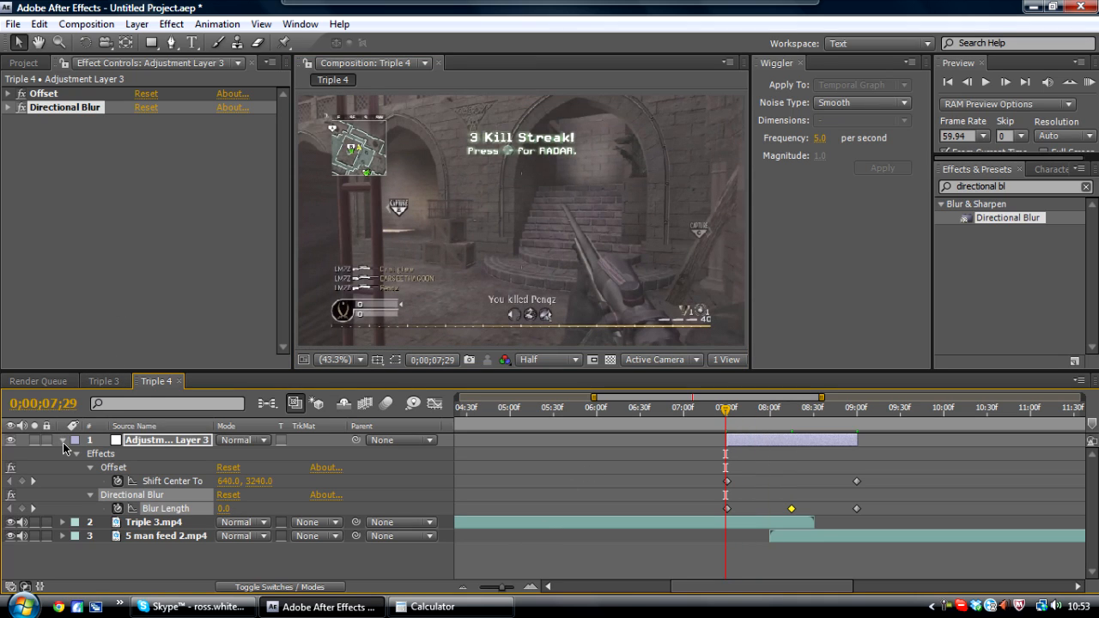
- Apply Easy Ease to all Offset and Directional Blur keyframes on the adjustment layer
left_click(708, 469)
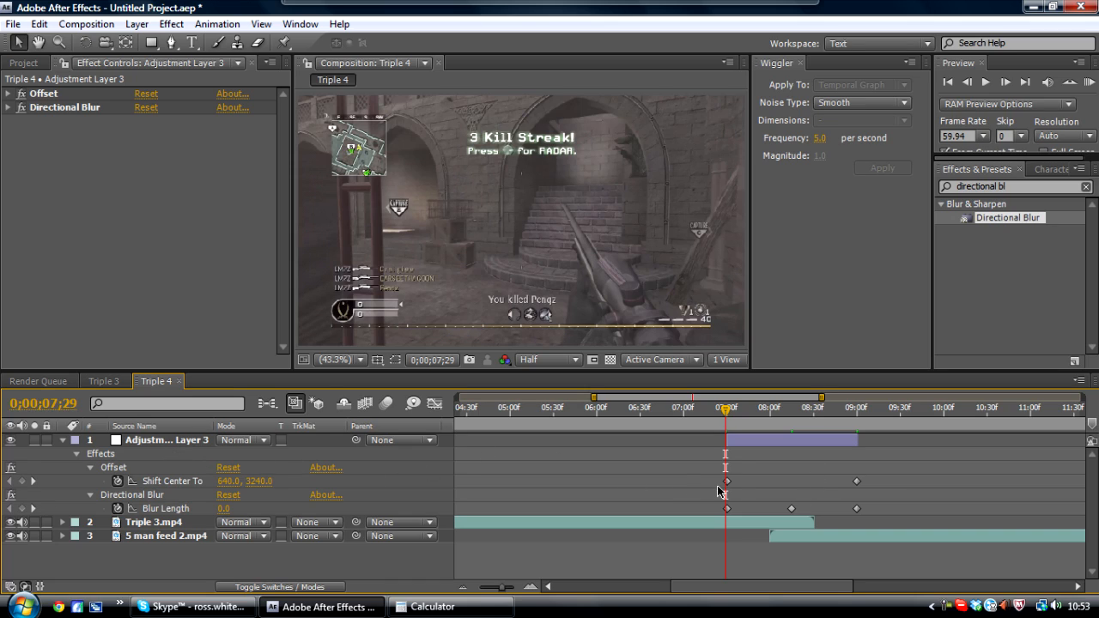
left_click_drag(701, 470, 882, 514)
key("u")
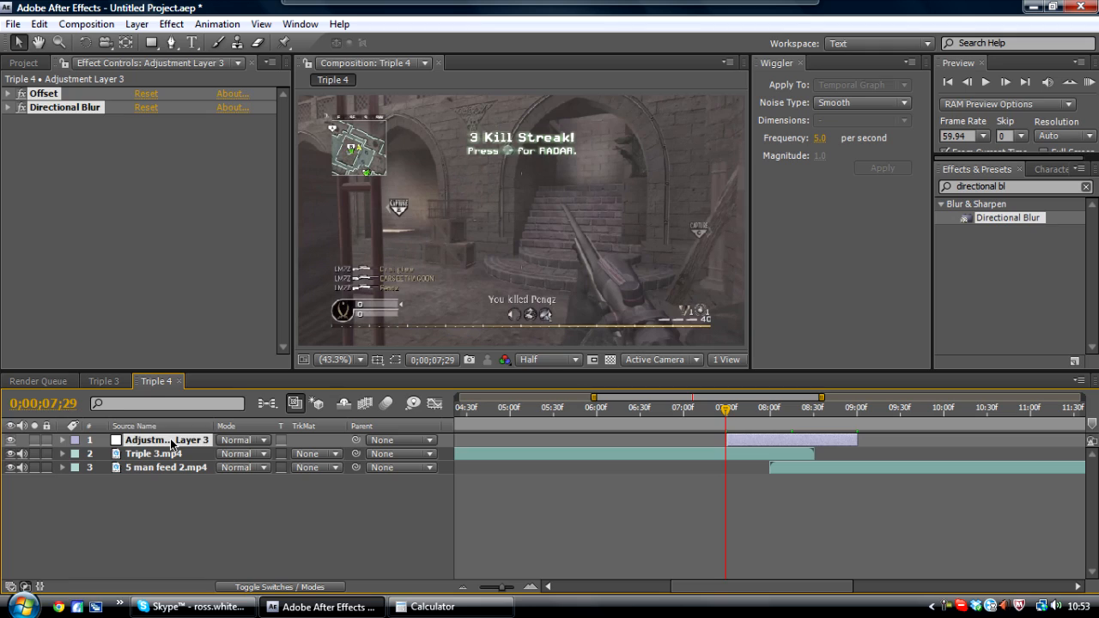
left_click(172, 443)
key("u")
left_click_drag(697, 458, 896, 509)
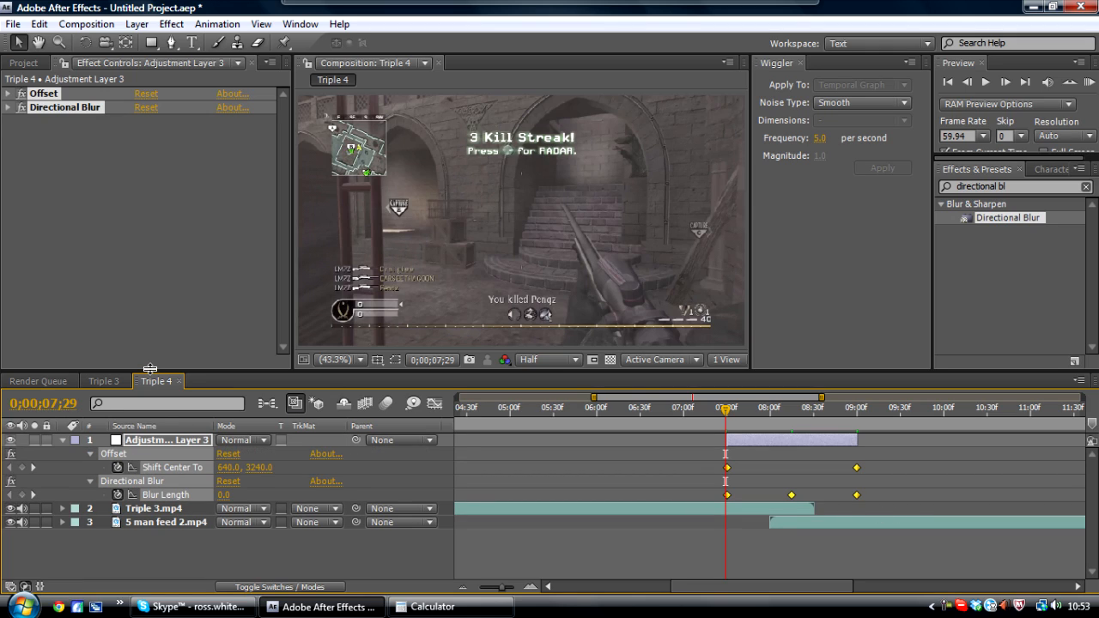
key("F9")
left_click(172, 442)
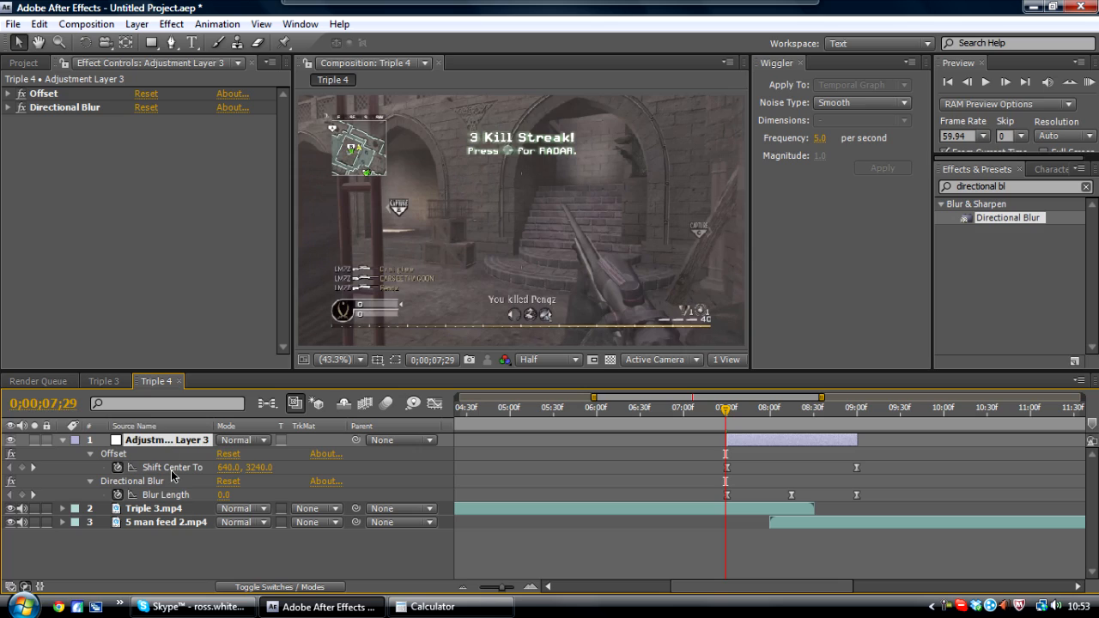
- In the Graph Editor, steepen the Shift Center To speed curve by pulling its keyframe influence handles toward the middle
left_click(171, 470)
left_click_drag(702, 468, 897, 478)
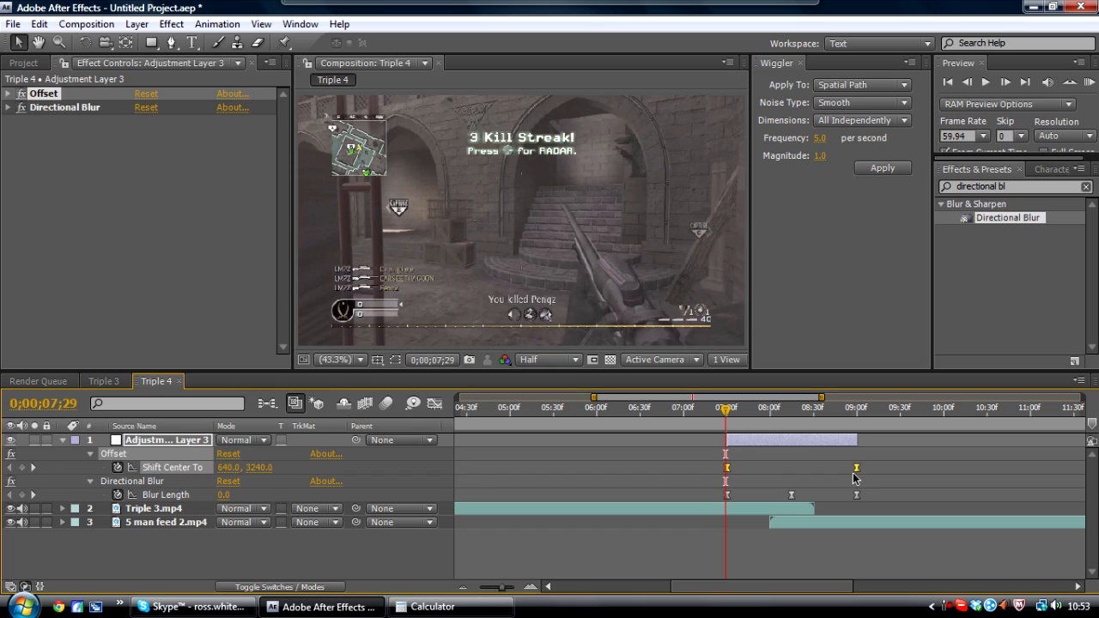
left_click(435, 403)
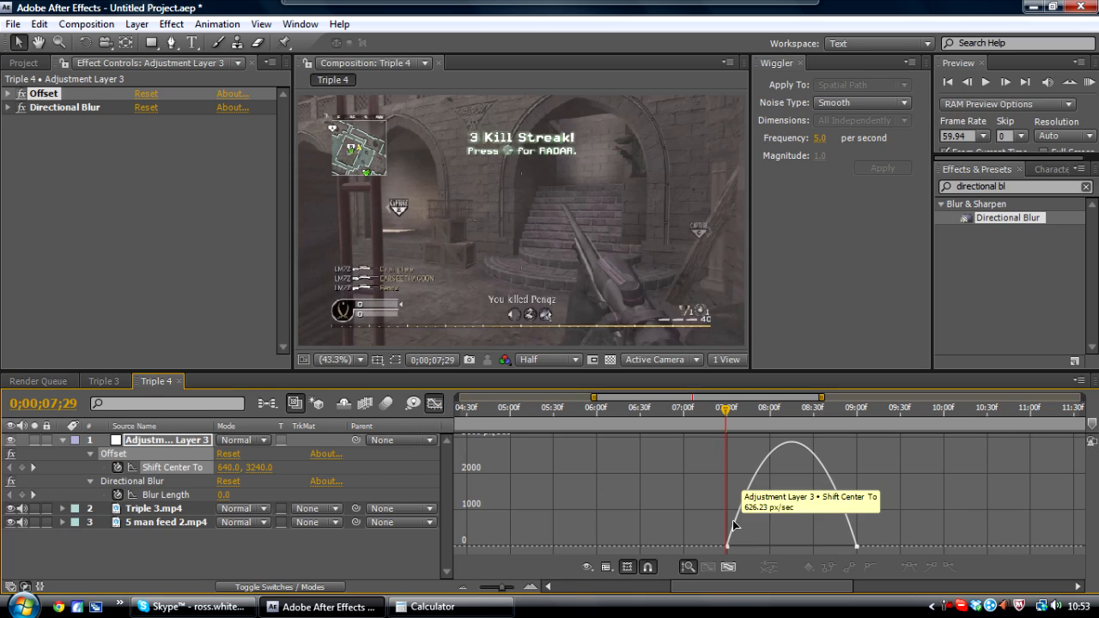
left_click(791, 412)
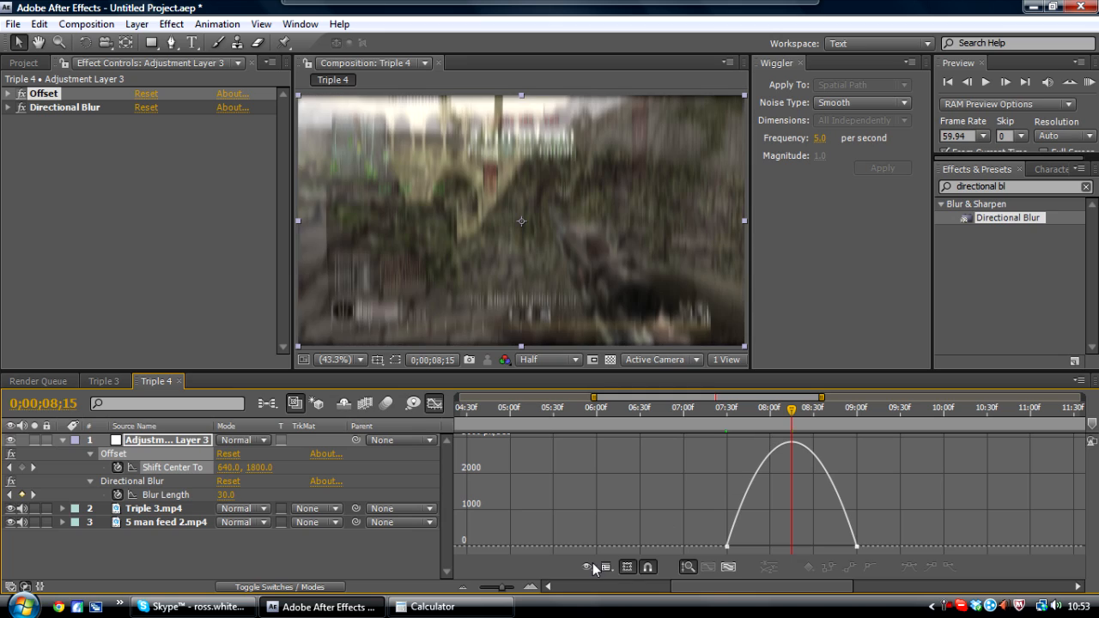
left_click_drag(505, 589, 511, 591)
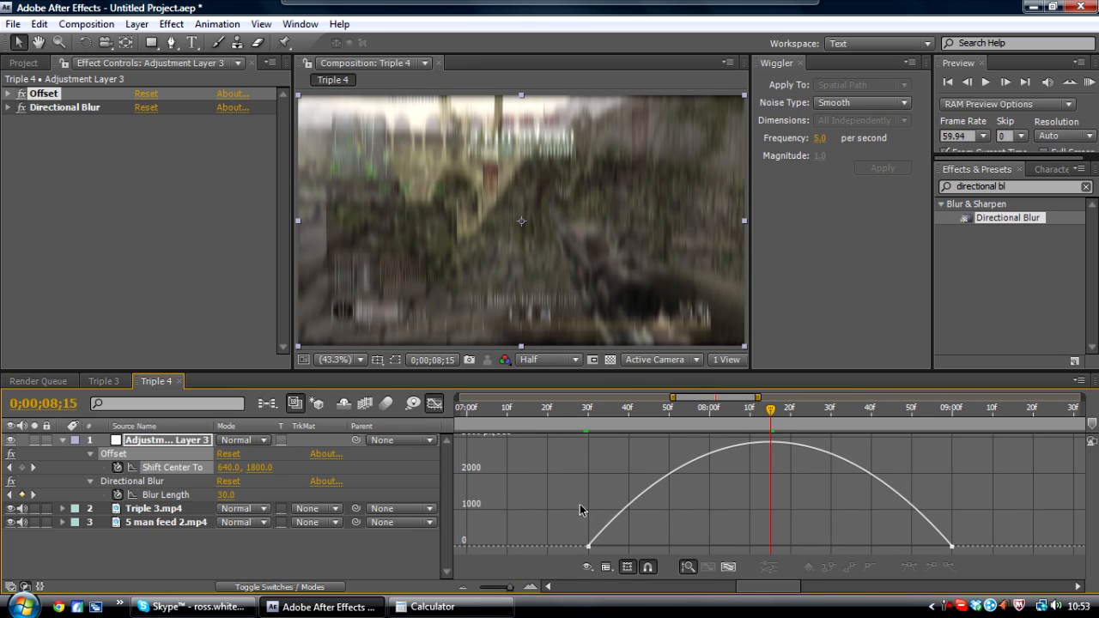
double_click(626, 512)
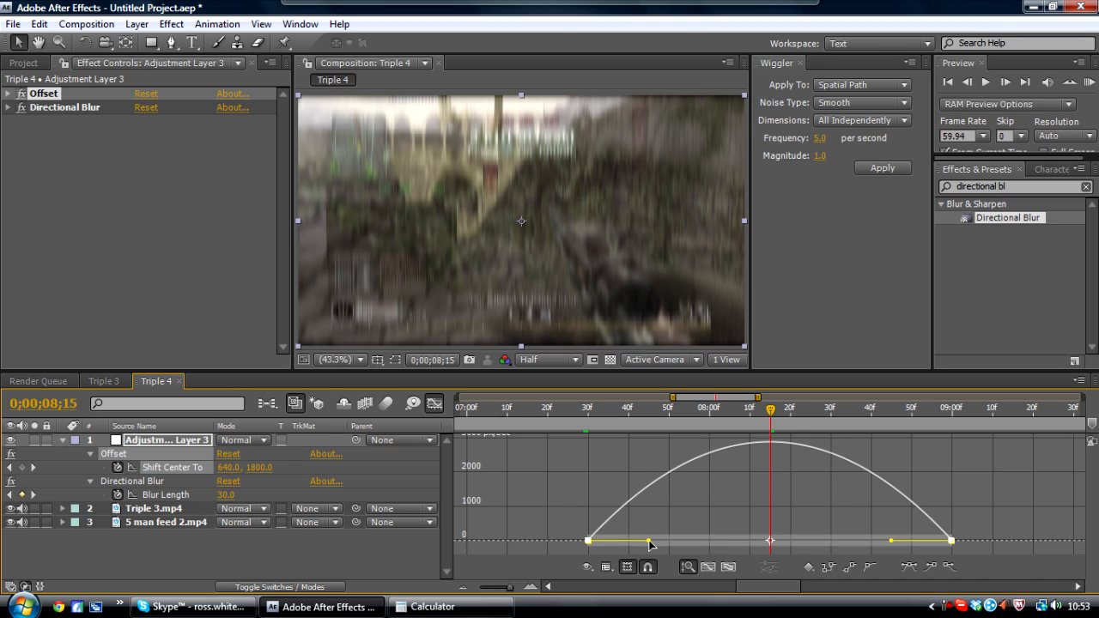
left_click_drag(650, 543, 734, 545)
left_click_drag(891, 541, 807, 543)
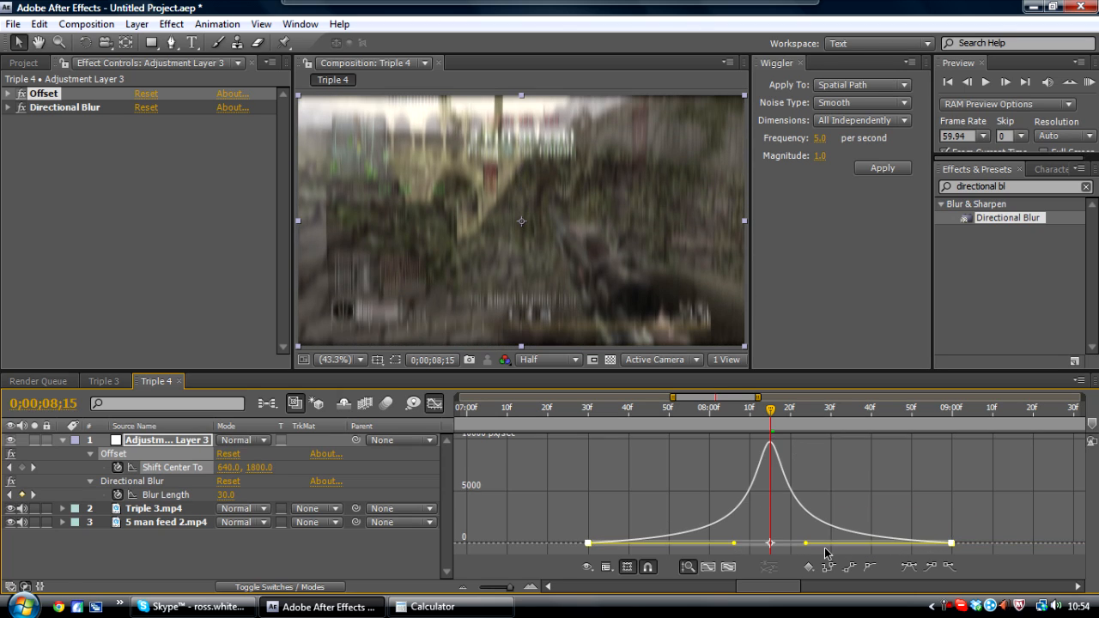
- Scrub through the eased transition, then return to the timeline layer view at 0;00;08;15
left_click(587, 412)
left_click_drag(589, 412, 957, 445)
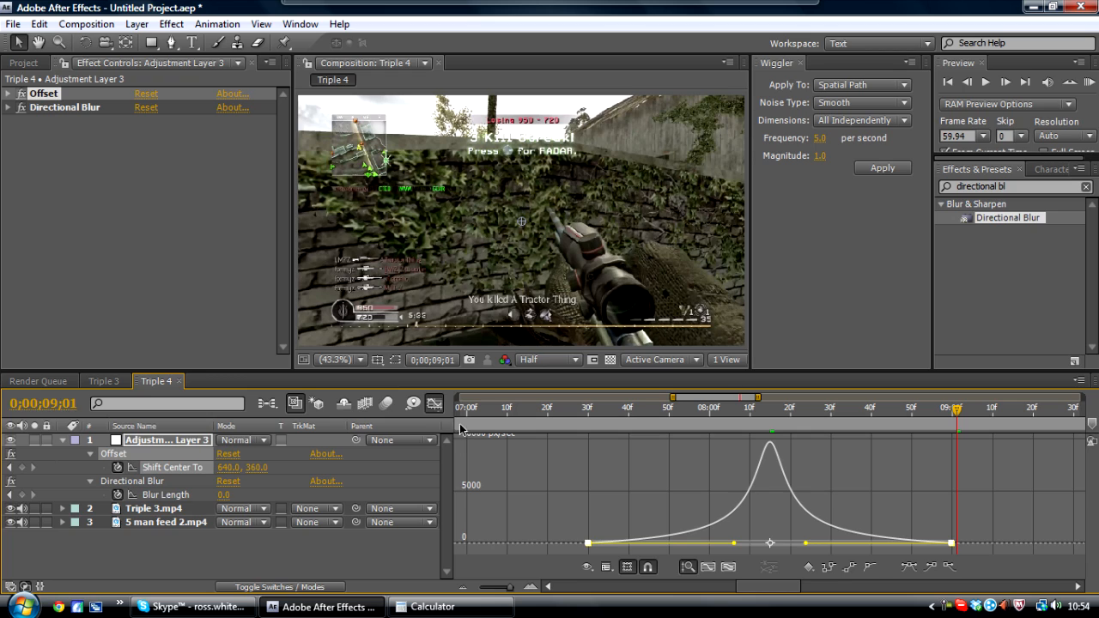
left_click(434, 403)
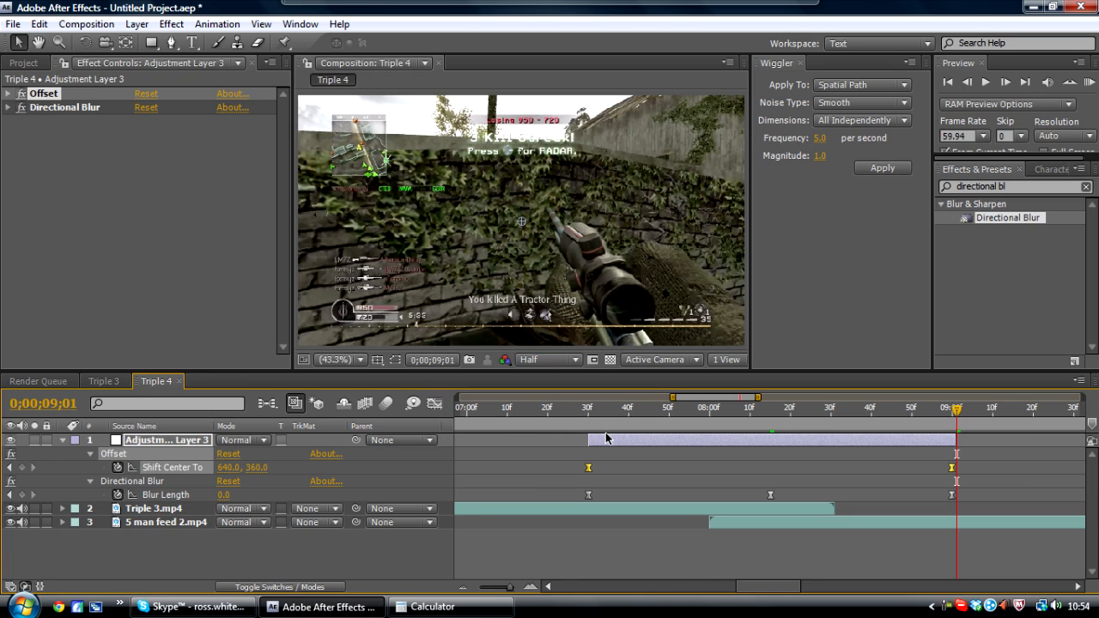
key("u")
left_click_drag(561, 410, 766, 427)
left_click(771, 424)
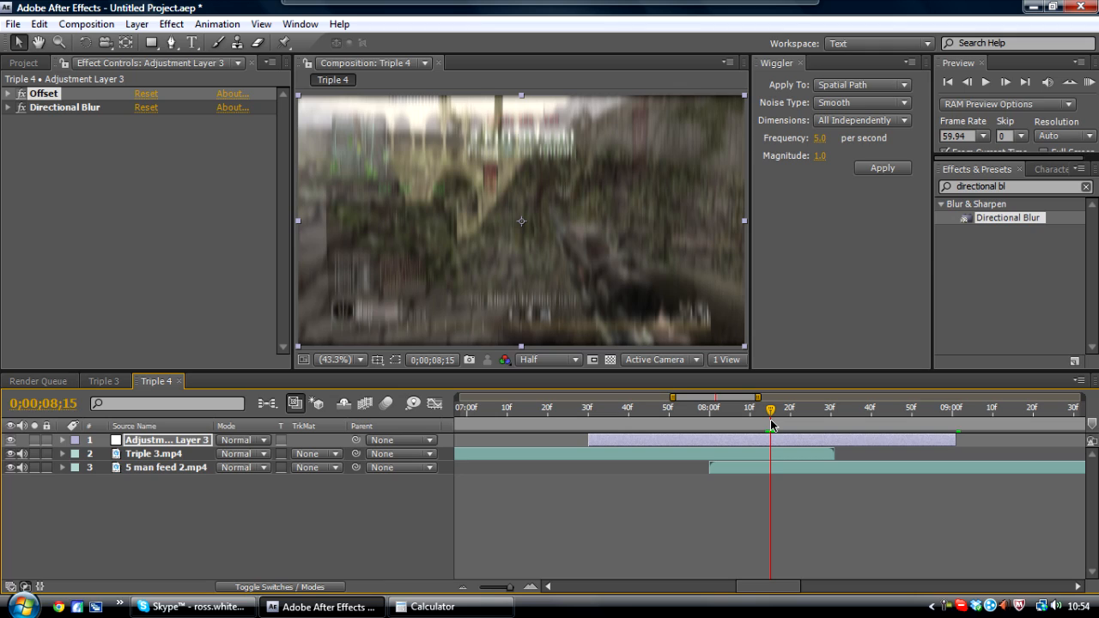
- Search effects for light burst and apply CC Light Burst 2.5 to the adjustment layer
left_click(1000, 186)
double_click(1000, 186)
type("li")
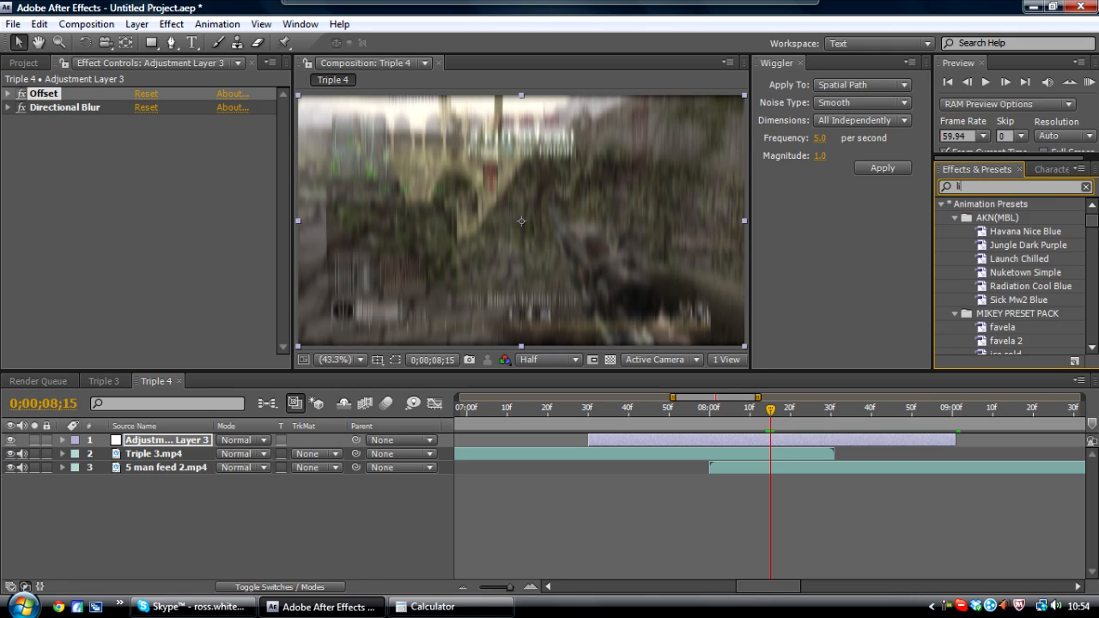
type("ghtburst")
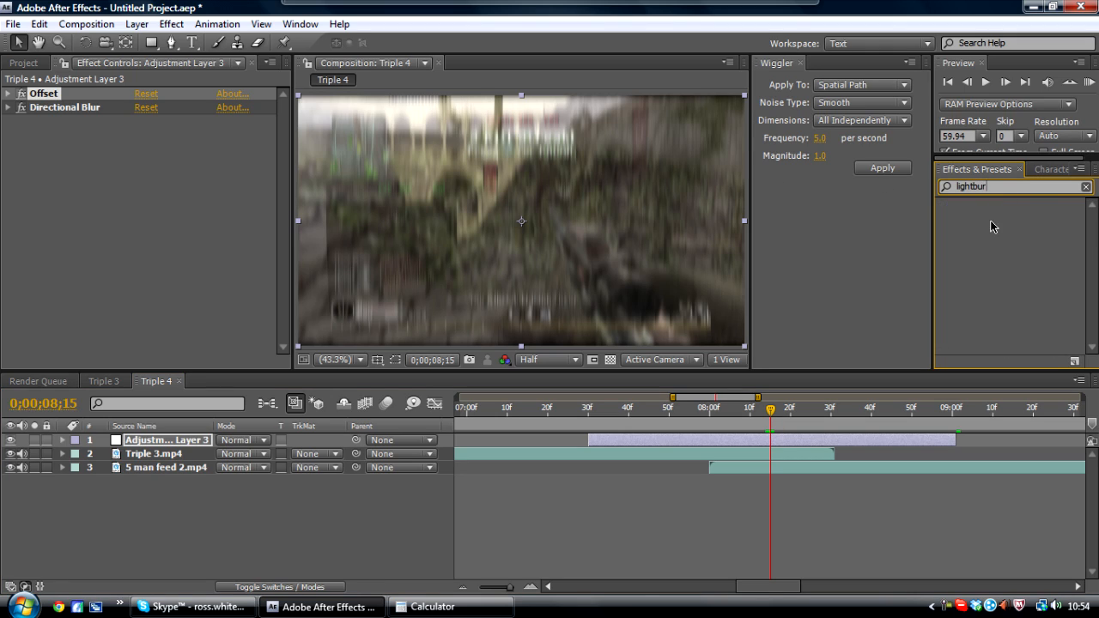
key("BackSpace")
key("BackSpace")
type("burst")
left_click_drag(996, 221, 736, 441)
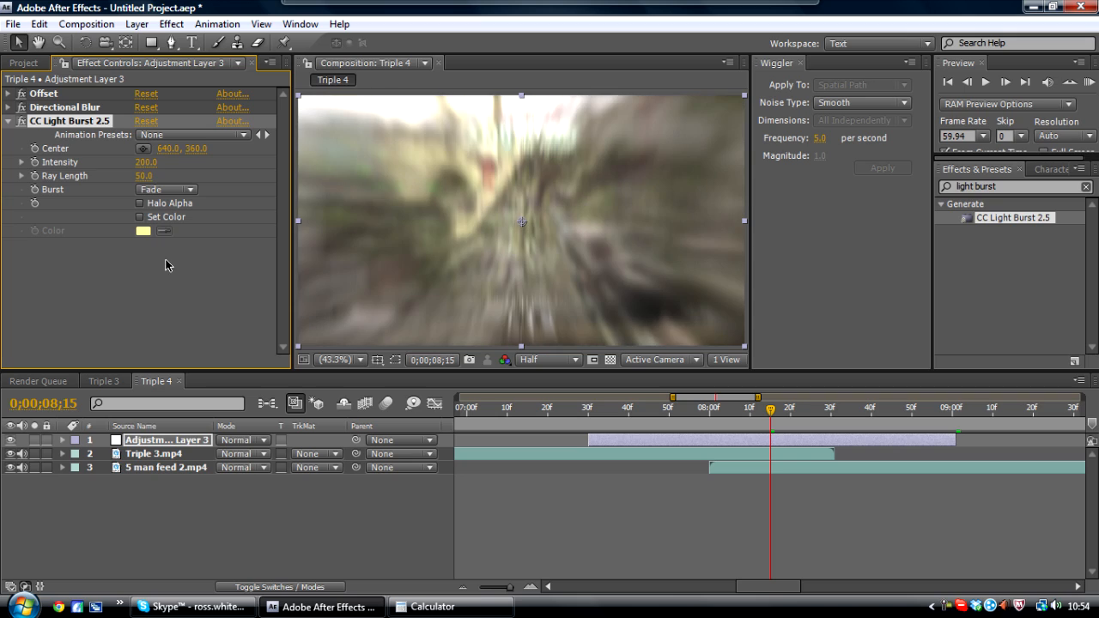
- Set the light burst Ray Length to 15.0 at 0;00;08;15
left_click(144, 176)
key("Return")
left_click(144, 176)
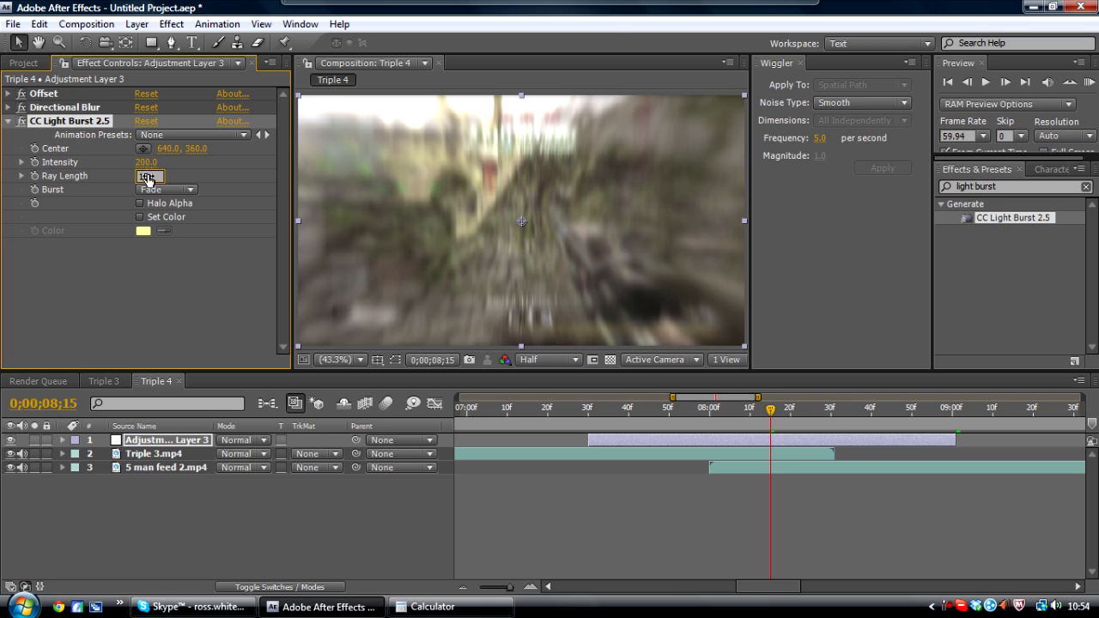
type("15")
key("Return")
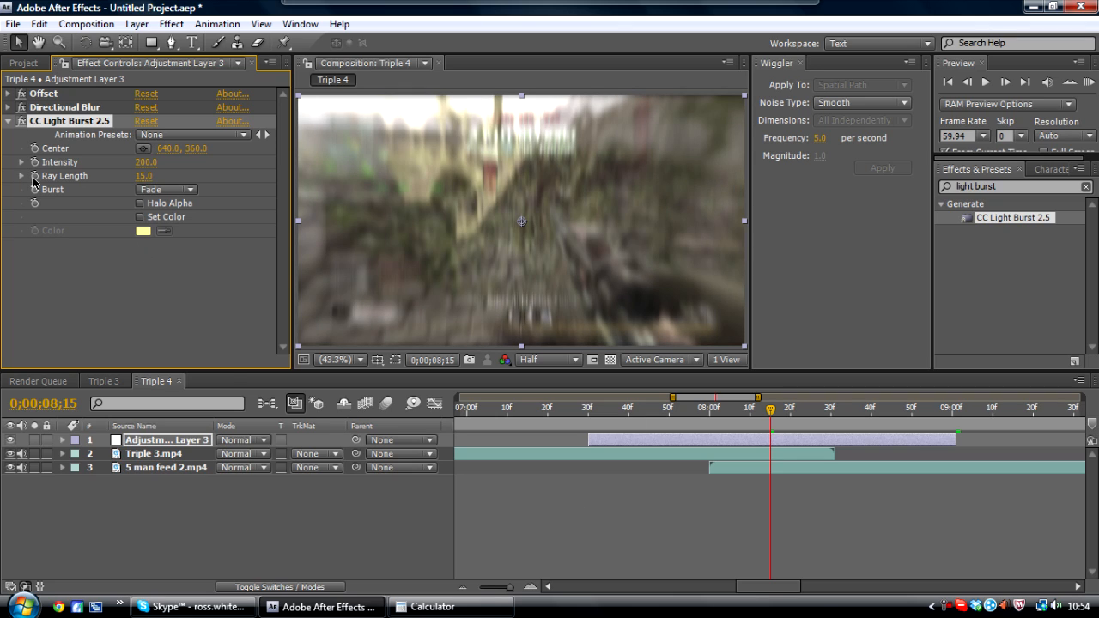
- Set Ray Length to 0 at the adjustment layer's start, 0;00;07;30
left_click(589, 410)
left_click(140, 177)
type("0")
key("Return")
- Scrub and zoom out the timeline to preview the finished transition
left_click(953, 410)
left_click(959, 410)
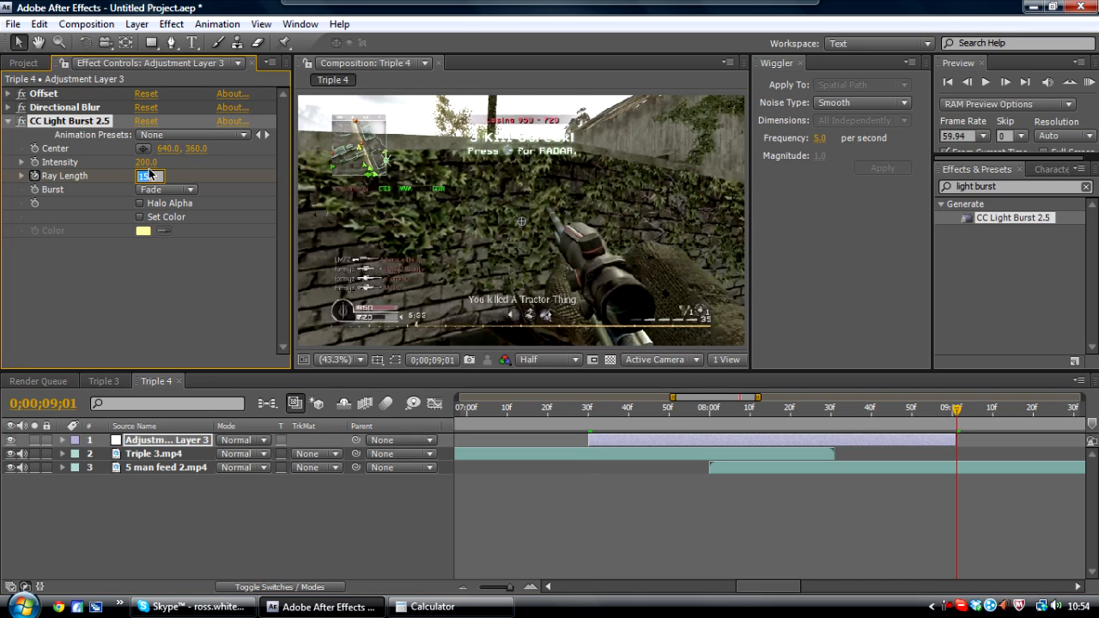
left_click(9, 126)
left_click_drag(560, 408, 964, 399)
left_click(30, 223)
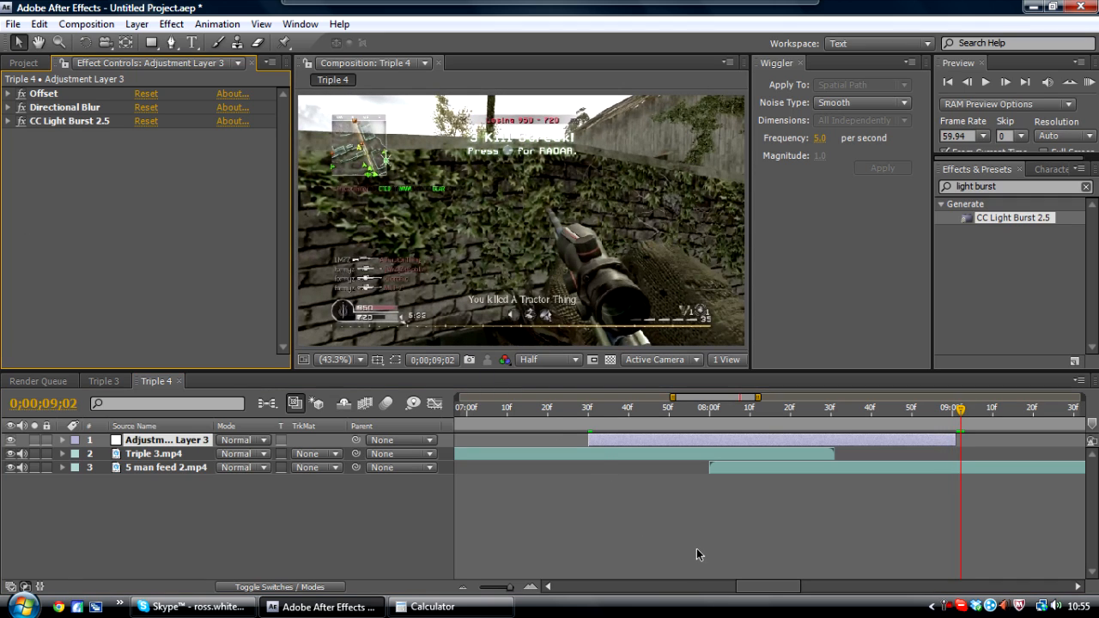
left_click_drag(509, 588, 486, 589)
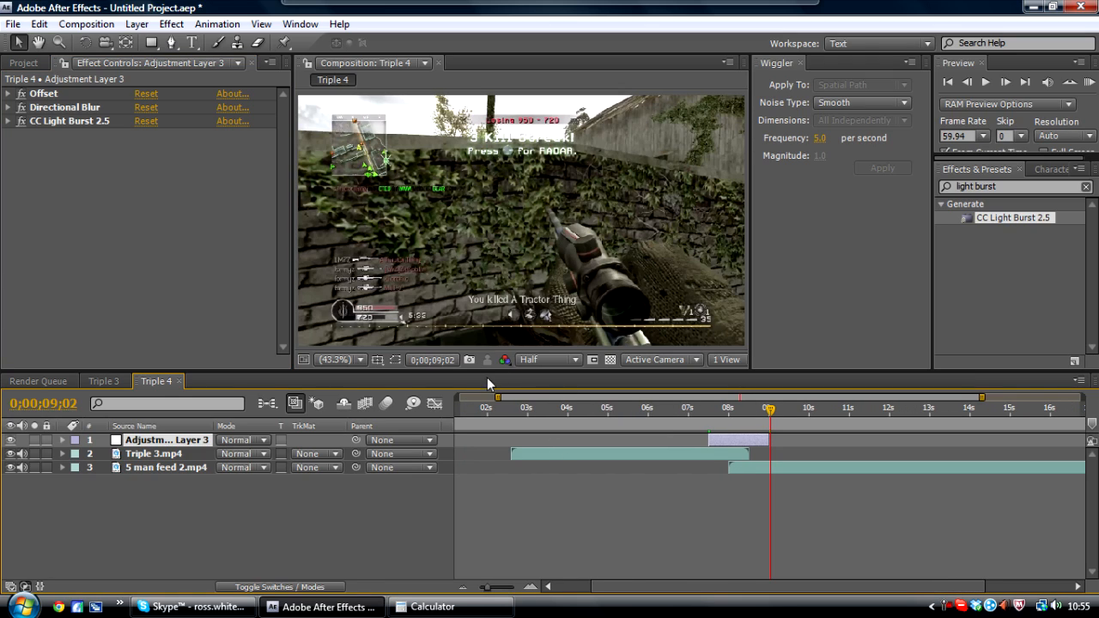
left_click(484, 412)
left_click_drag(485, 413, 488, 413)
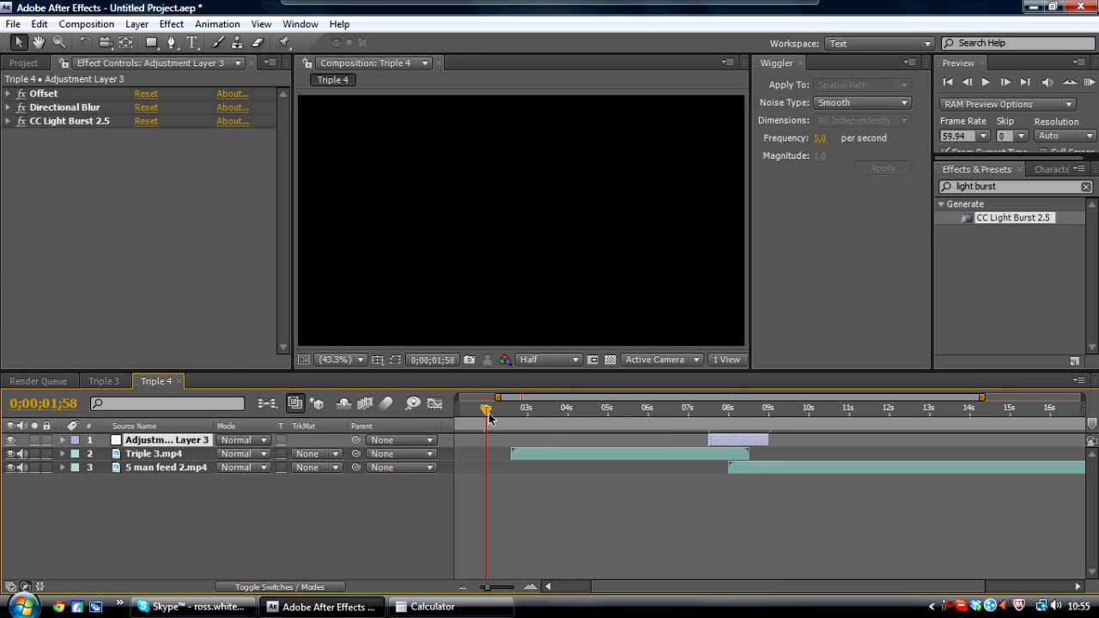
key("Page_Down")
key("Page_Down")
left_click_drag(486, 592, 475, 591)
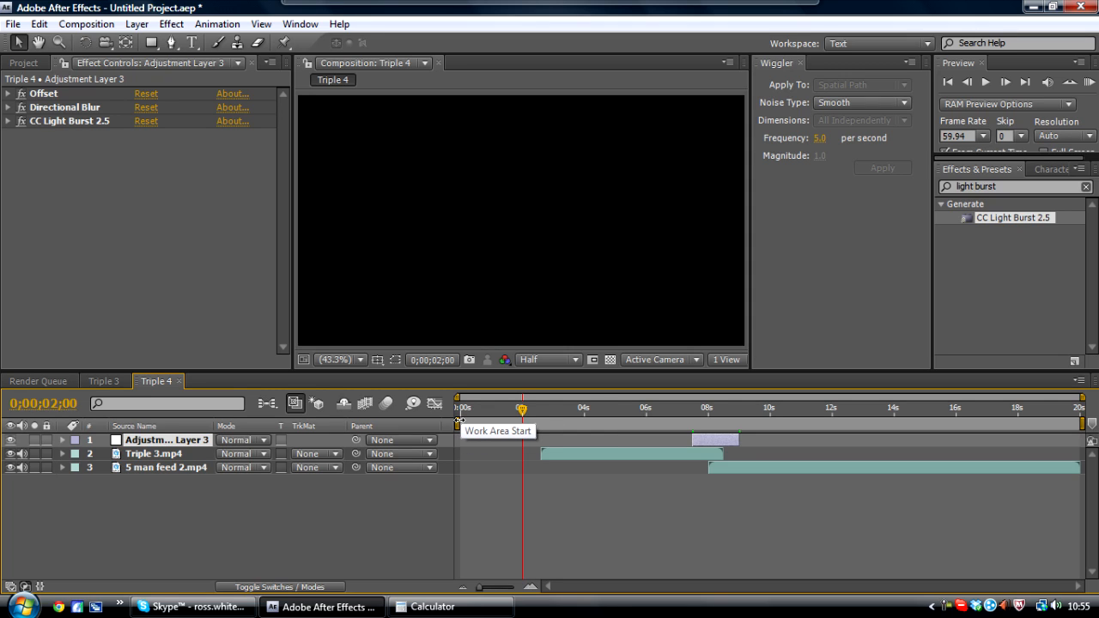
left_click(326, 607)
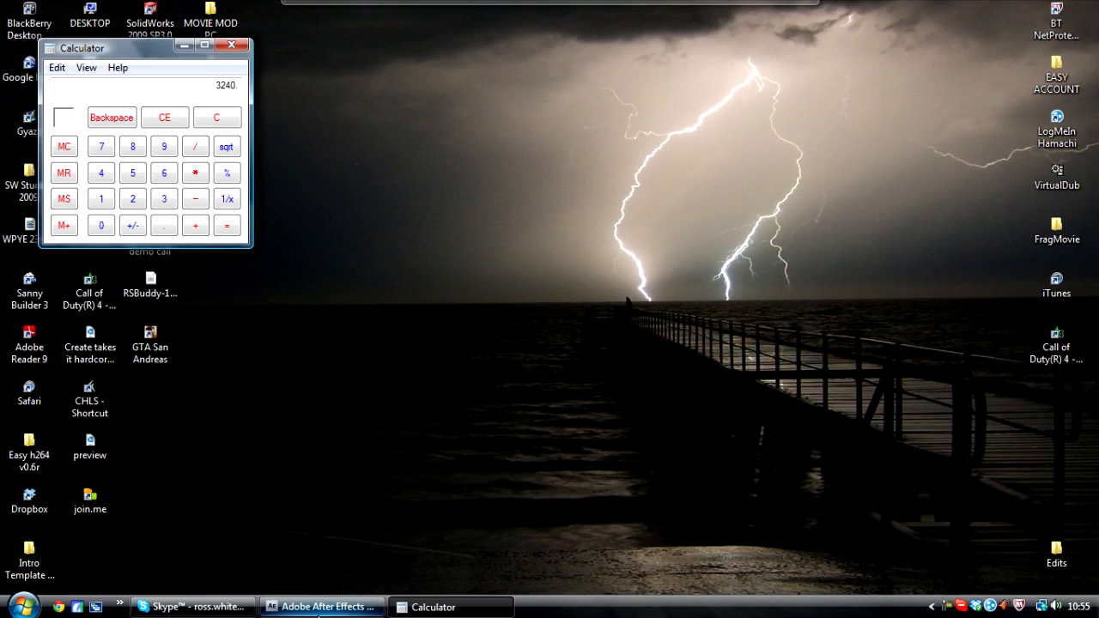
left_click(416, 611)
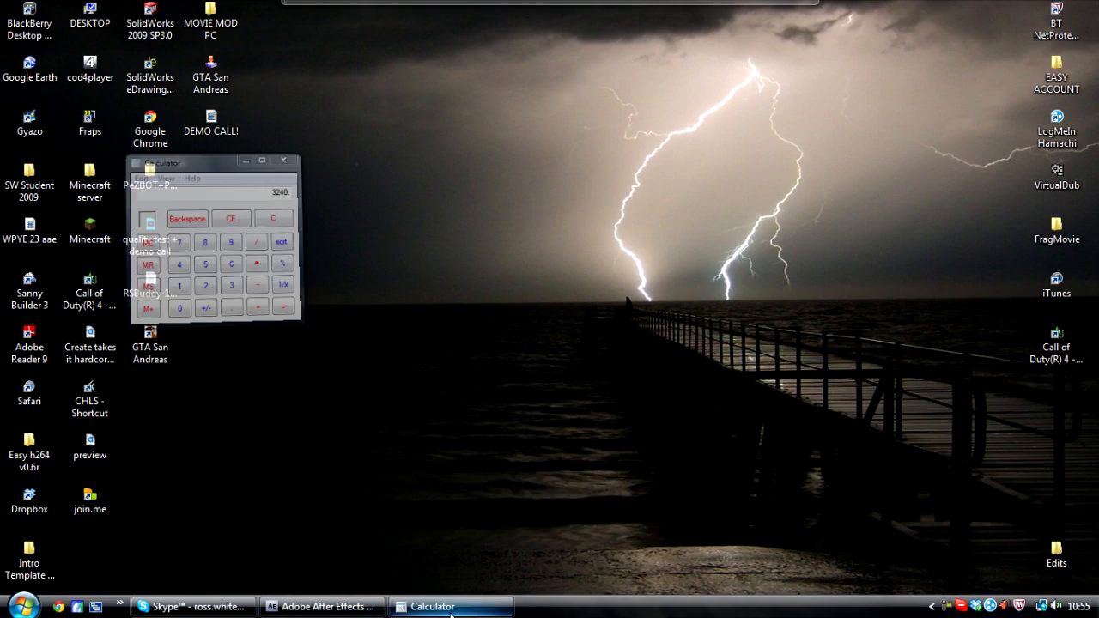
left_click(947, 607)
left_click(1061, 535)
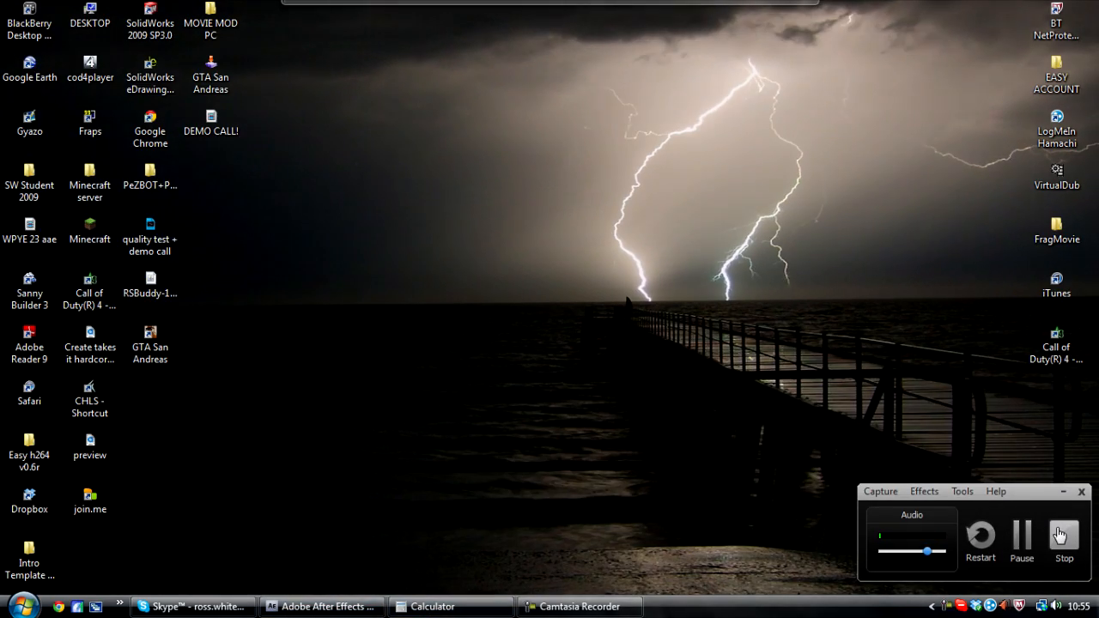